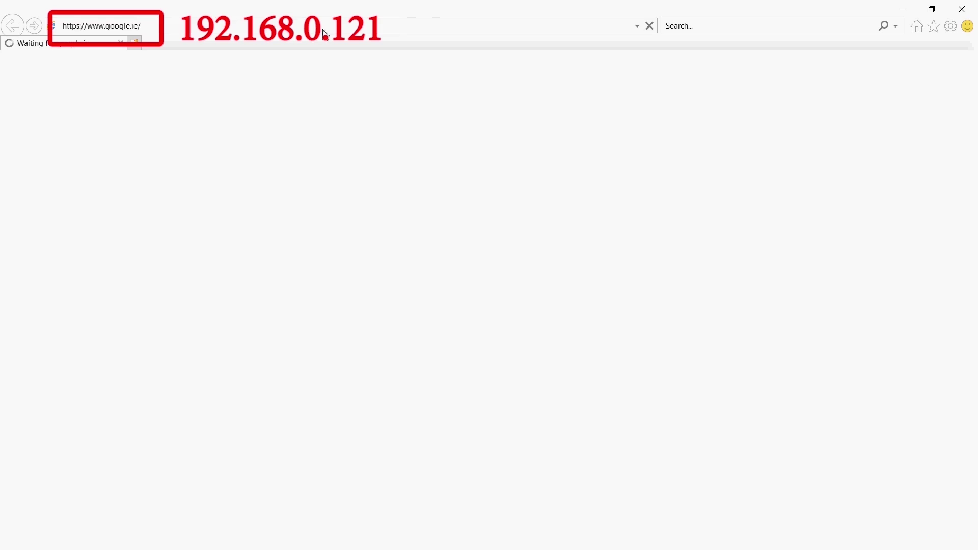
Open the camera's web page at 192.168.0.121 and log in, declining the change of the default password.
{"action": "left_click", "coordinate": [334, 26]}
{"action": "type", "text": "192.168.0.121/"}
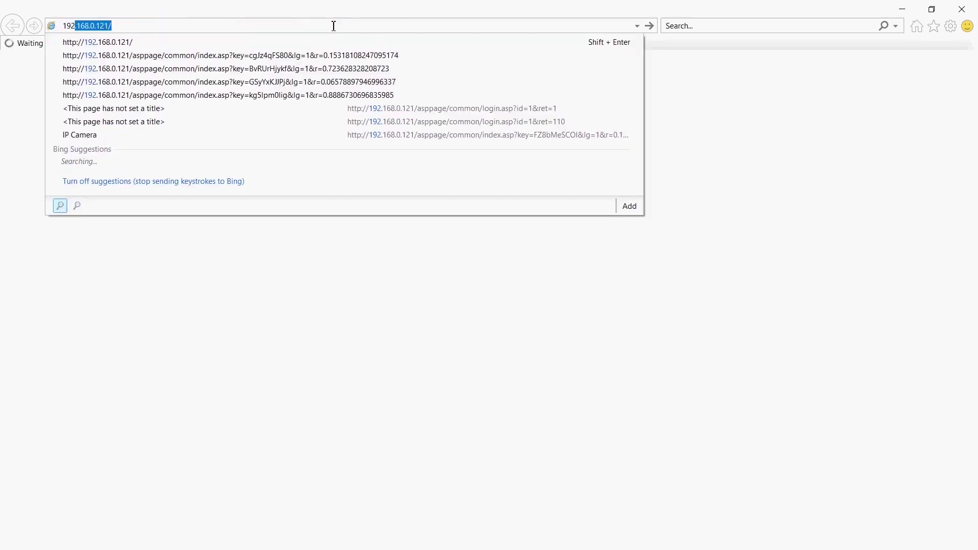
{"action": "key", "text": "Return"}
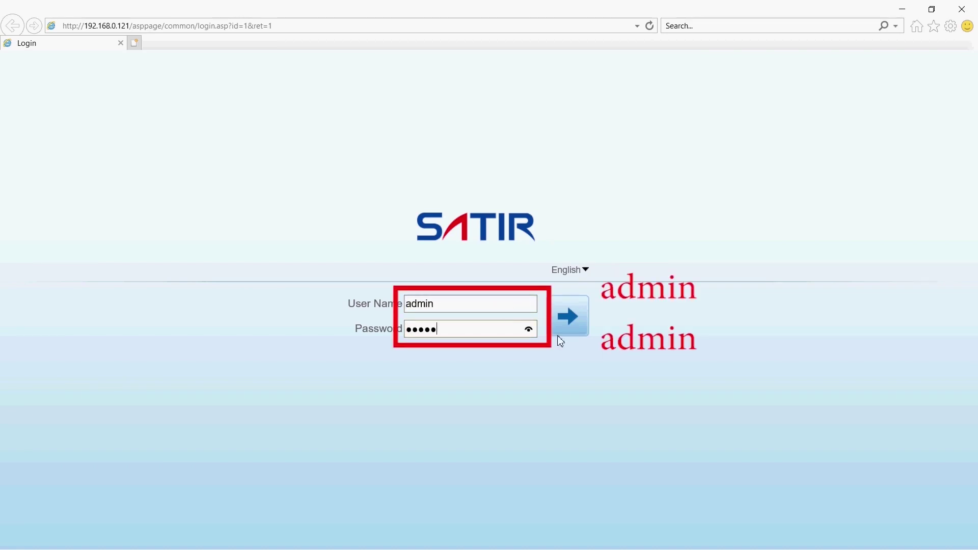
{"action": "left_click", "coordinate": [573, 317]}
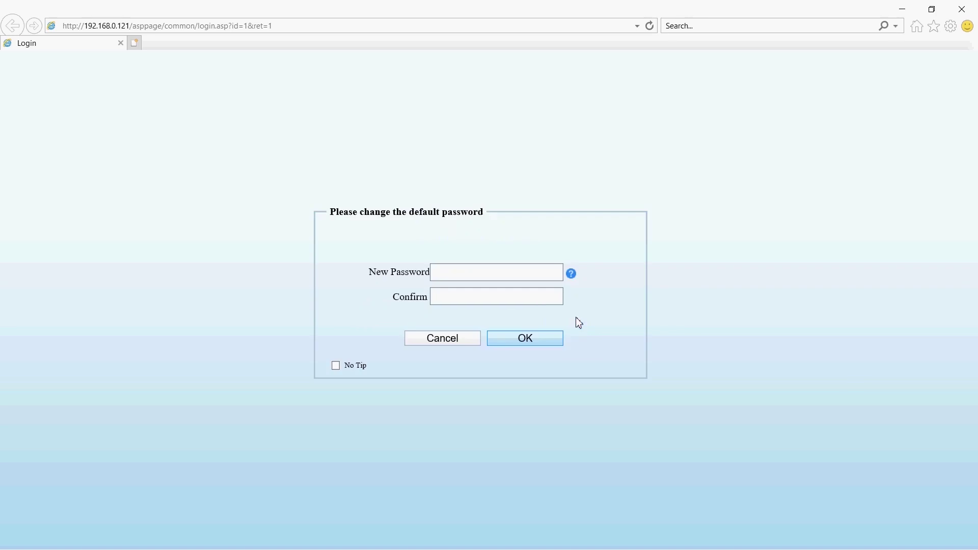
{"action": "left_click", "coordinate": [457, 340]}
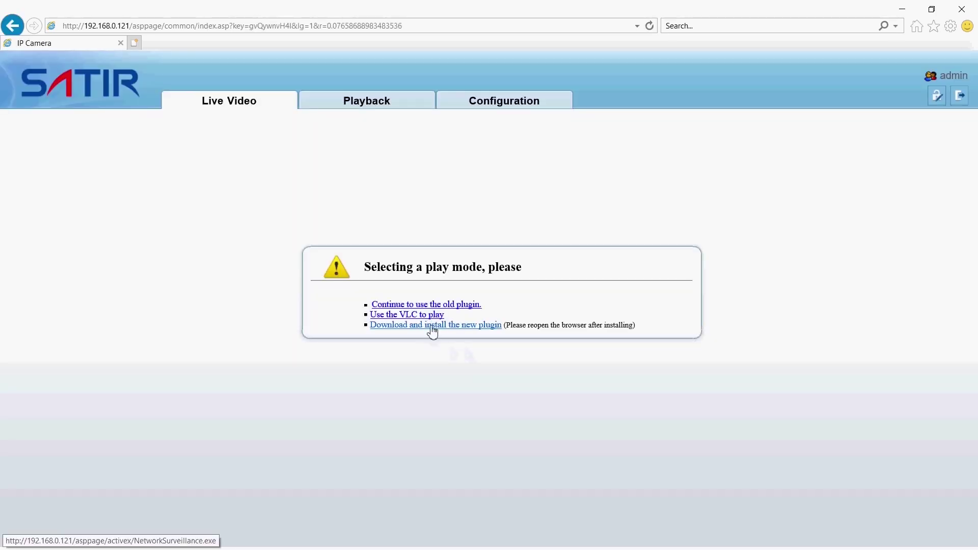
Download and install the new NetworkSurveillance plugin, letting setup automatically close the applications that use its files.
{"action": "left_click", "coordinate": [433, 331]}
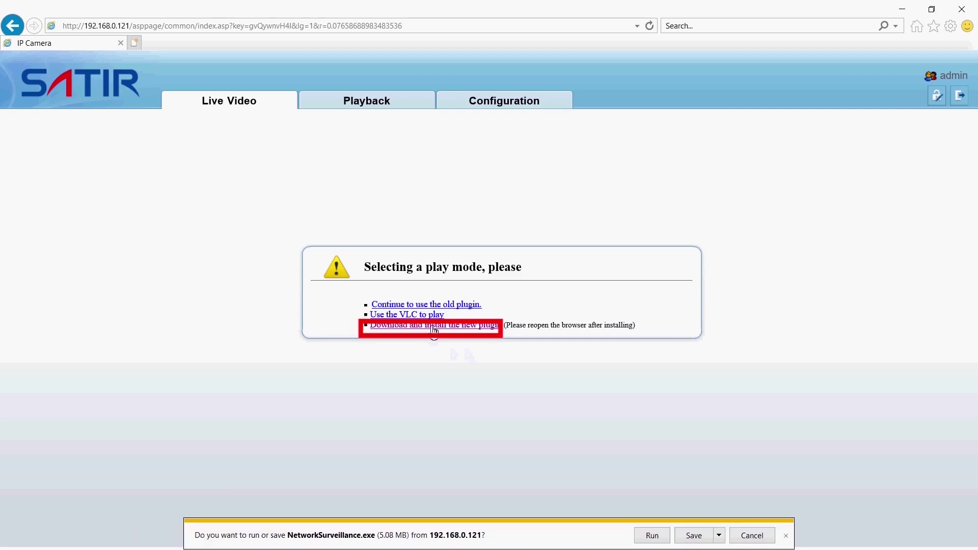
{"action": "left_click", "coordinate": [665, 540]}
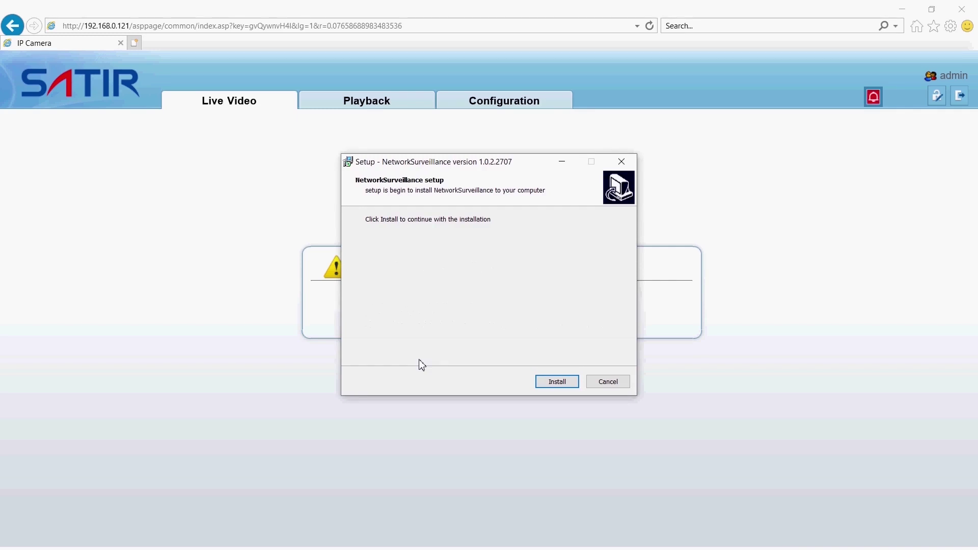
{"action": "left_click", "coordinate": [557, 382]}
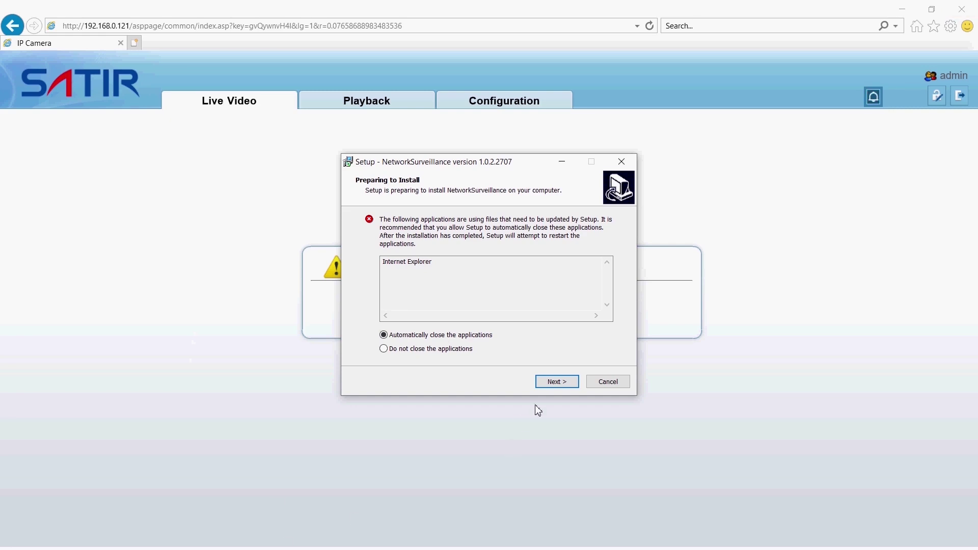
{"action": "left_click", "coordinate": [551, 382]}
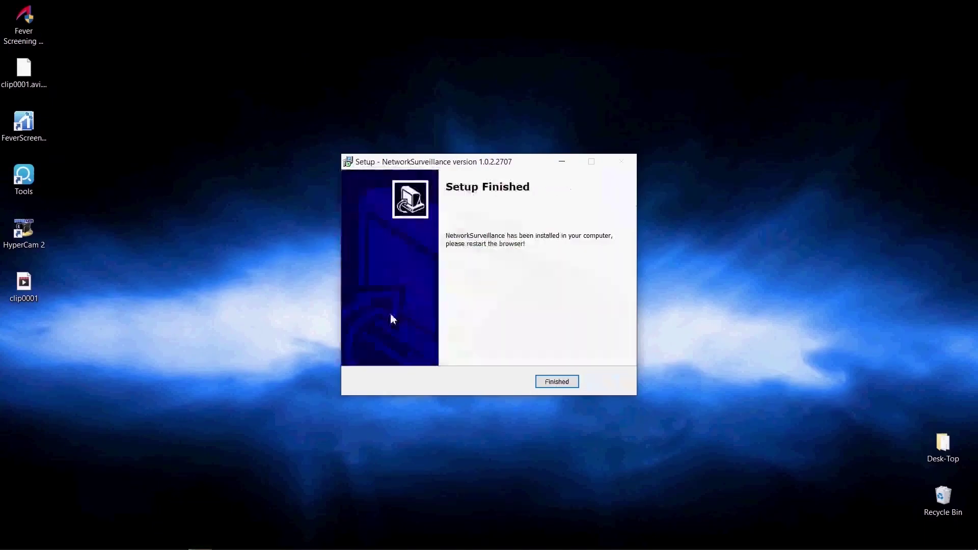
{"action": "left_click", "coordinate": [575, 387]}
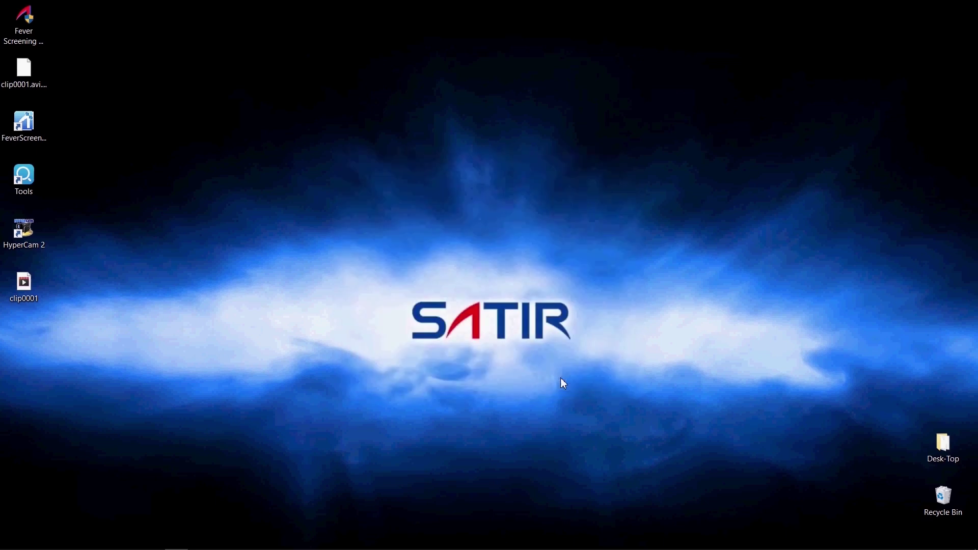
Reopen Internet Explorer and log in to the camera at 192.168.0.121 again, skipping the password change.
{"action": "mouse_move", "coordinate": [61, 548]}
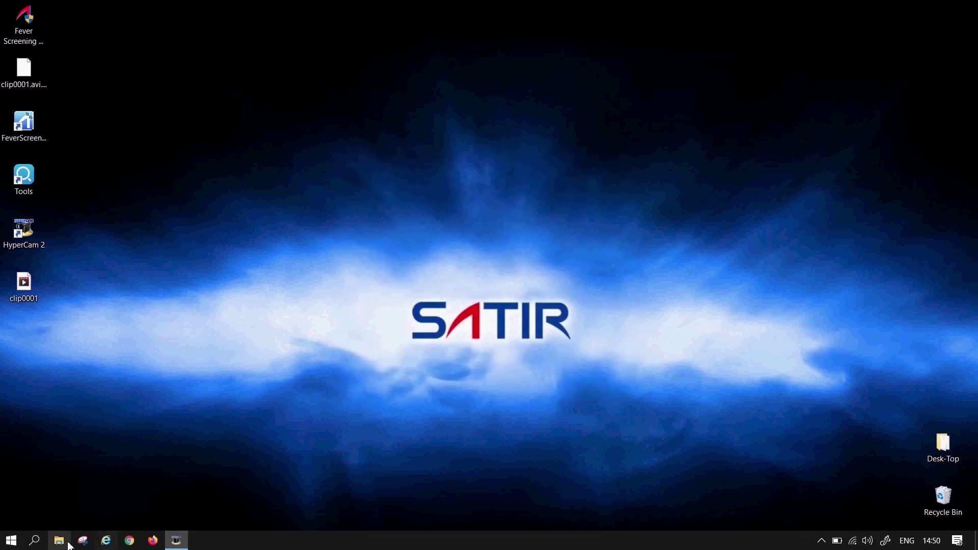
{"action": "left_click", "coordinate": [106, 540]}
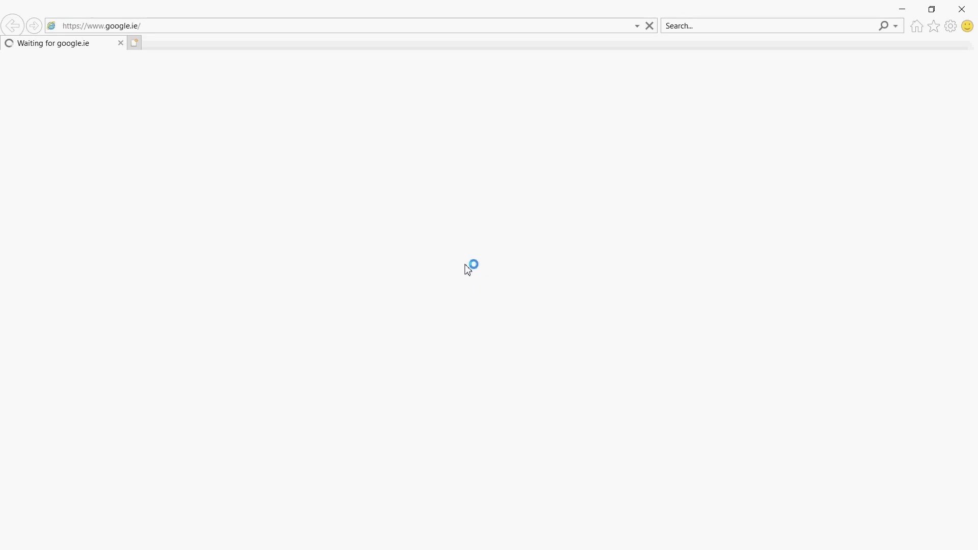
{"action": "left_click", "coordinate": [360, 25]}
{"action": "type", "text": "192.168.0.121/"}
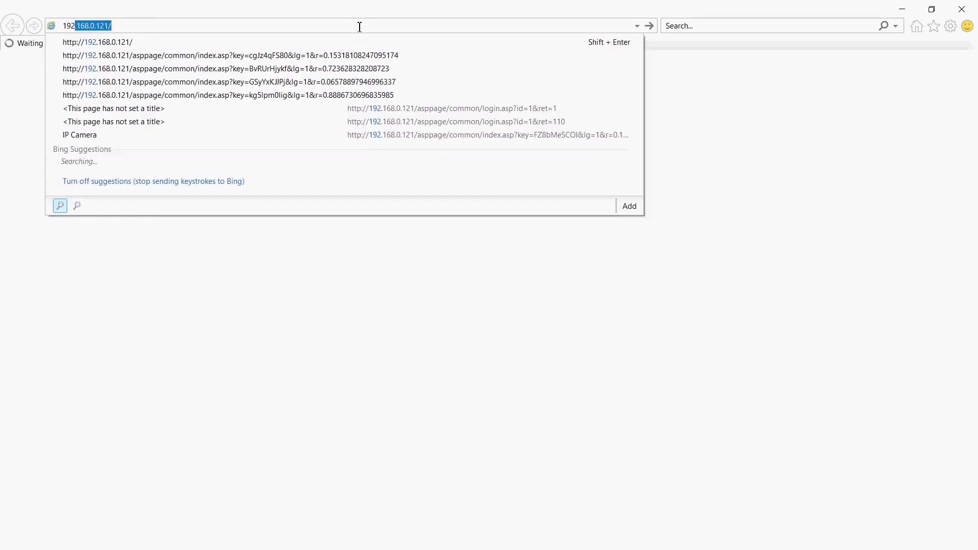
{"action": "key", "text": "Return"}
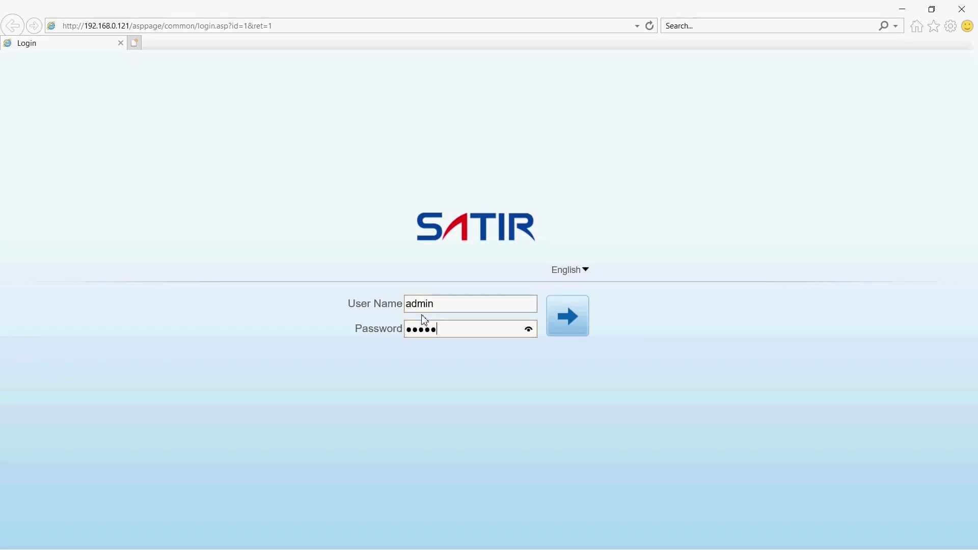
{"action": "left_click", "coordinate": [569, 316]}
{"action": "left_click", "coordinate": [437, 342]}
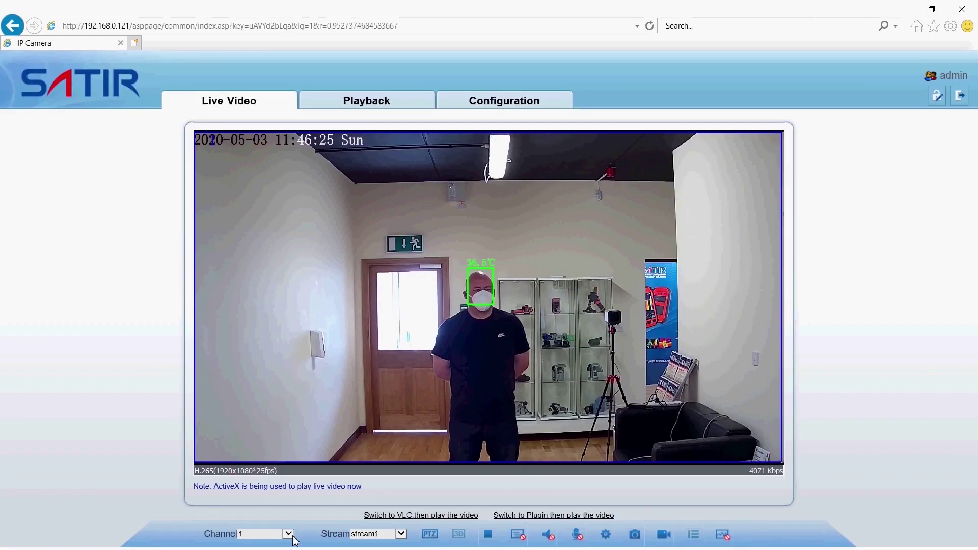
View the thermal live video on channel 2, and return to the visual video on channel 1.
{"action": "left_click", "coordinate": [288, 533]}
{"action": "left_click", "coordinate": [245, 545]}
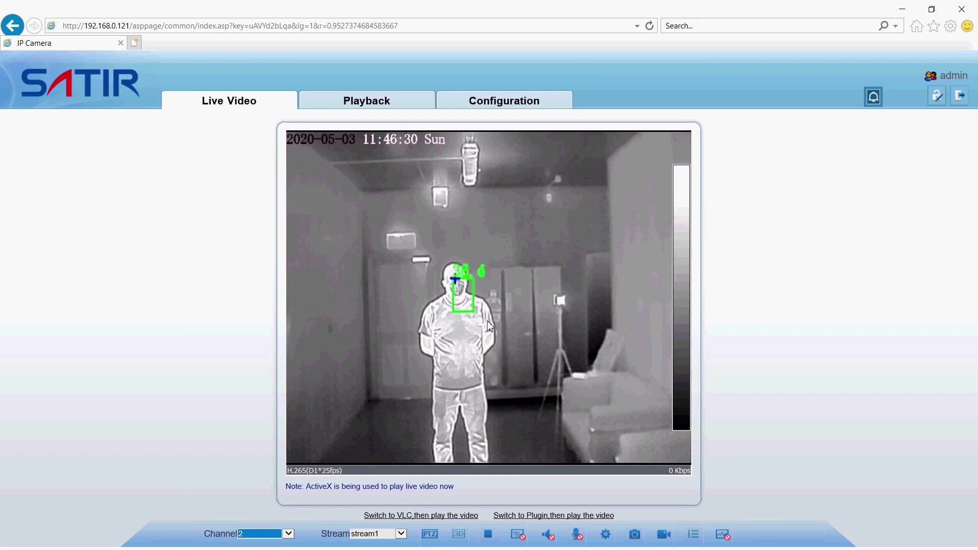
{"action": "left_click", "coordinate": [289, 534]}
{"action": "left_click", "coordinate": [255, 541]}
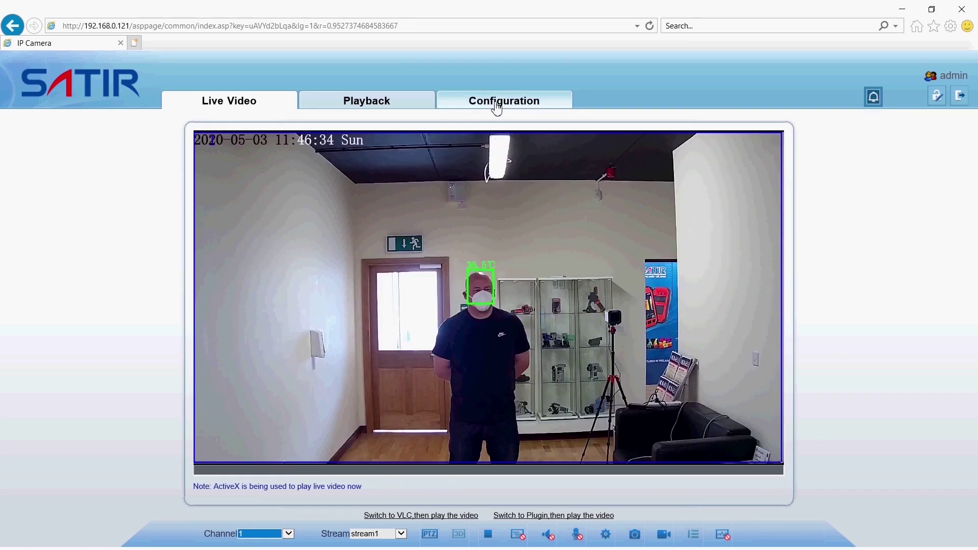
Replace the face detection area in the Human Thermometer parameters with a smaller four-cornered region around the person, and apply it.
{"action": "left_click", "coordinate": [497, 108]}
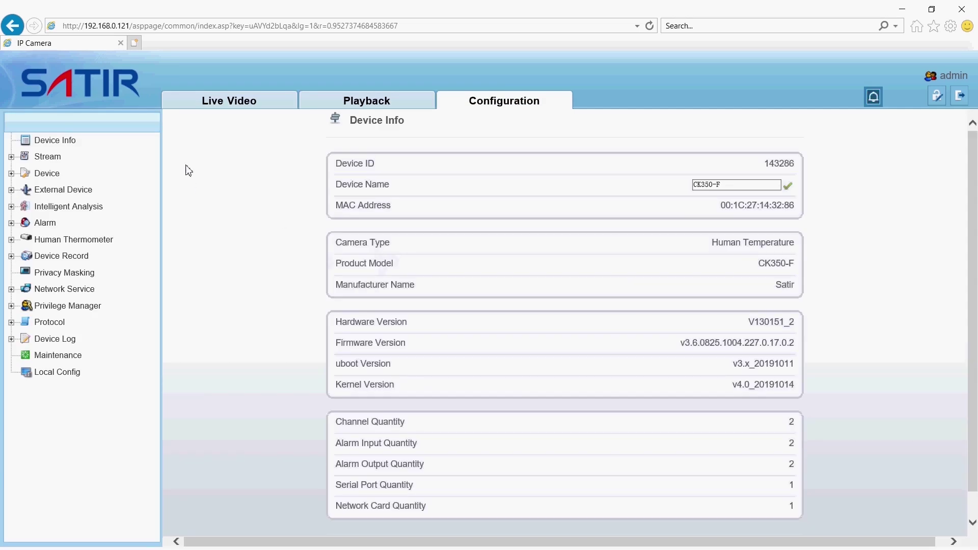
{"action": "left_click", "coordinate": [85, 240]}
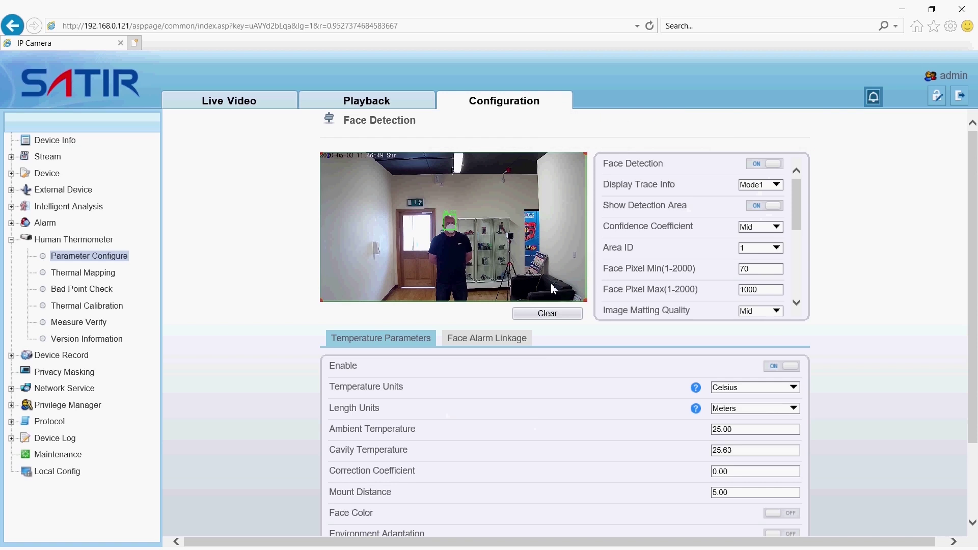
{"action": "left_click", "coordinate": [549, 315]}
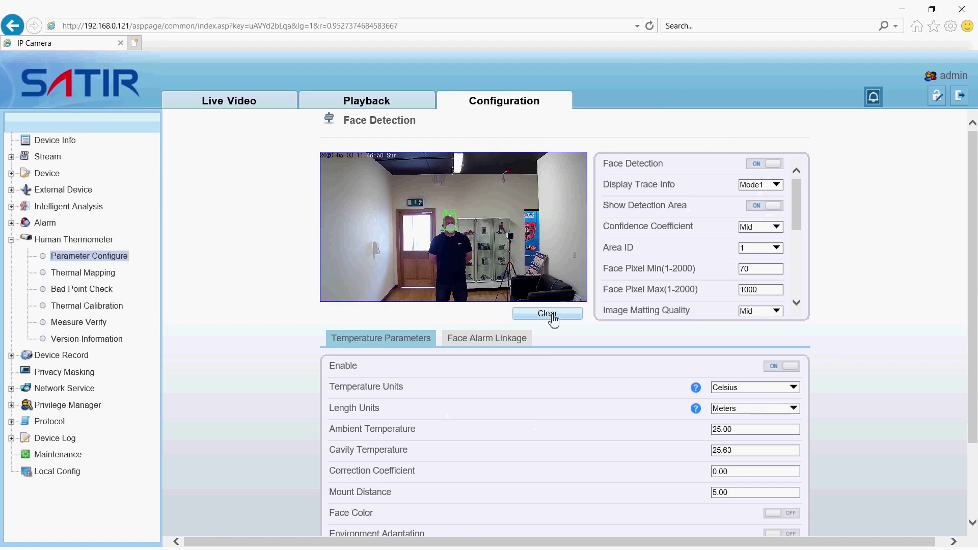
{"action": "left_click", "coordinate": [335, 167]}
{"action": "left_click", "coordinate": [336, 288]}
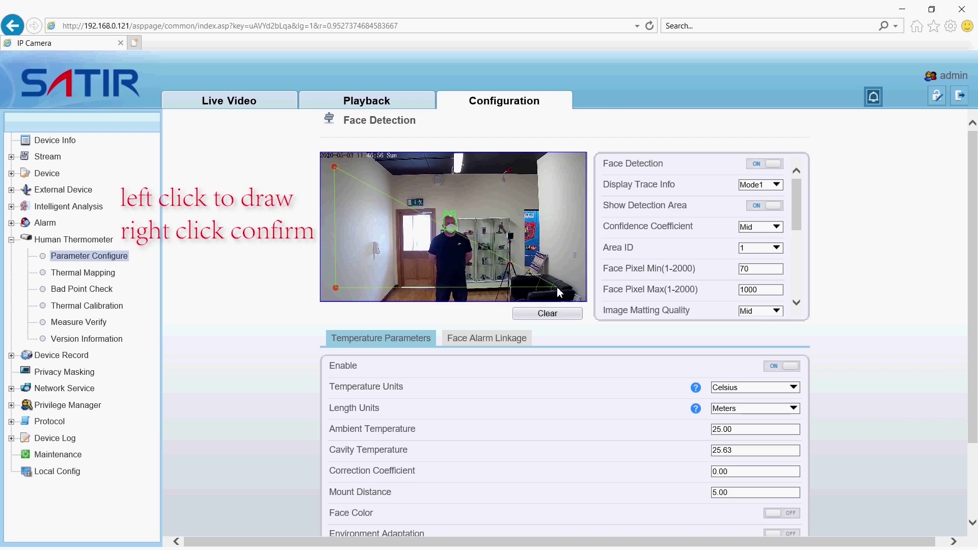
{"action": "left_click", "coordinate": [516, 284]}
{"action": "right_click", "coordinate": [520, 176]}
{"action": "scroll", "coordinate": [777, 384], "scroll_direction": "down", "scroll_amount": 2}
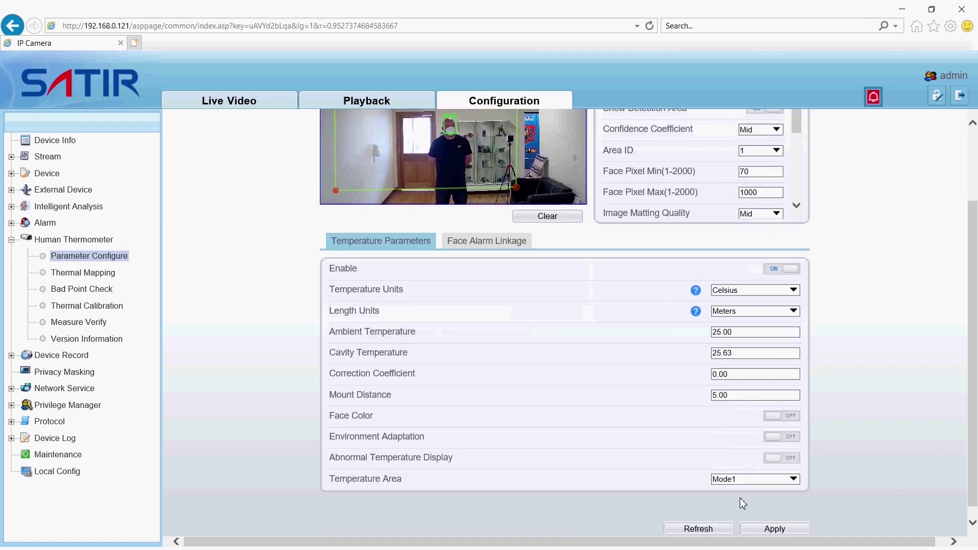
{"action": "left_click", "coordinate": [778, 530]}
{"action": "scroll", "coordinate": [575, 406], "scroll_direction": "up", "scroll_amount": 2}
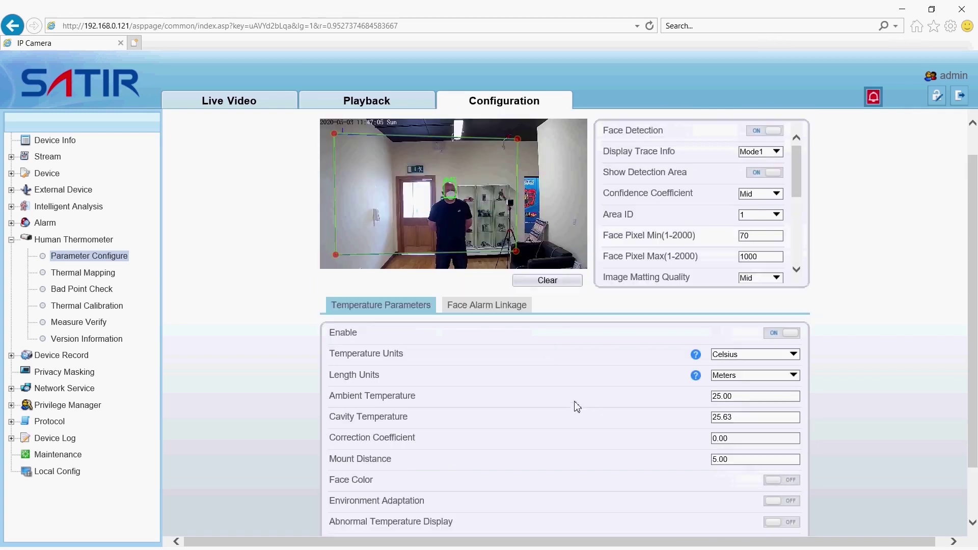
Review the Face Alarm Linkage settings, including the alarm rules, alarm temperature, alarm interval and weekly schedule.
{"action": "left_click", "coordinate": [509, 308]}
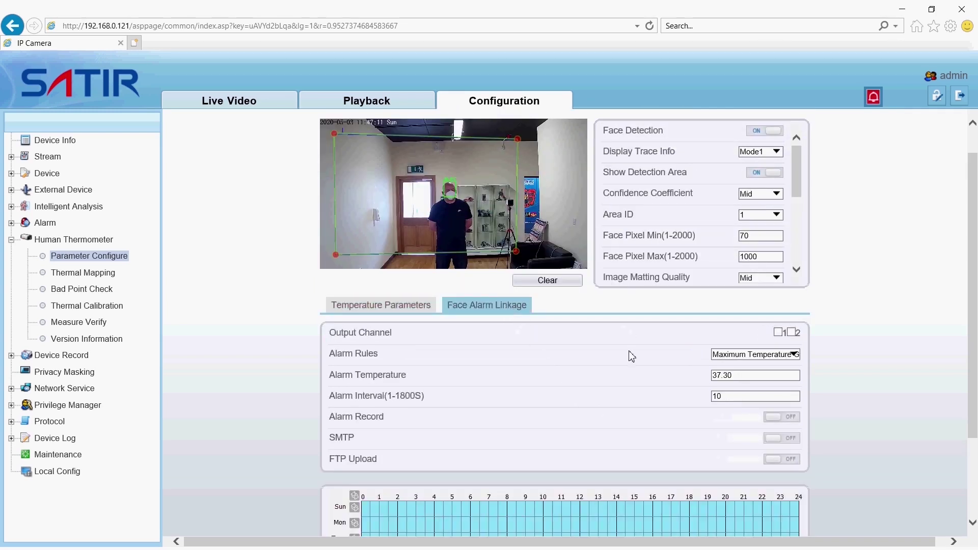
{"action": "scroll", "coordinate": [634, 354], "scroll_direction": "down", "scroll_amount": 2}
{"action": "scroll", "coordinate": [704, 331], "scroll_direction": "up", "scroll_amount": 2}
In Thermal Mapping, place Point Two at matching spots beside the person's head in the visual and thermal views, and apply it.
{"action": "left_click", "coordinate": [101, 278]}
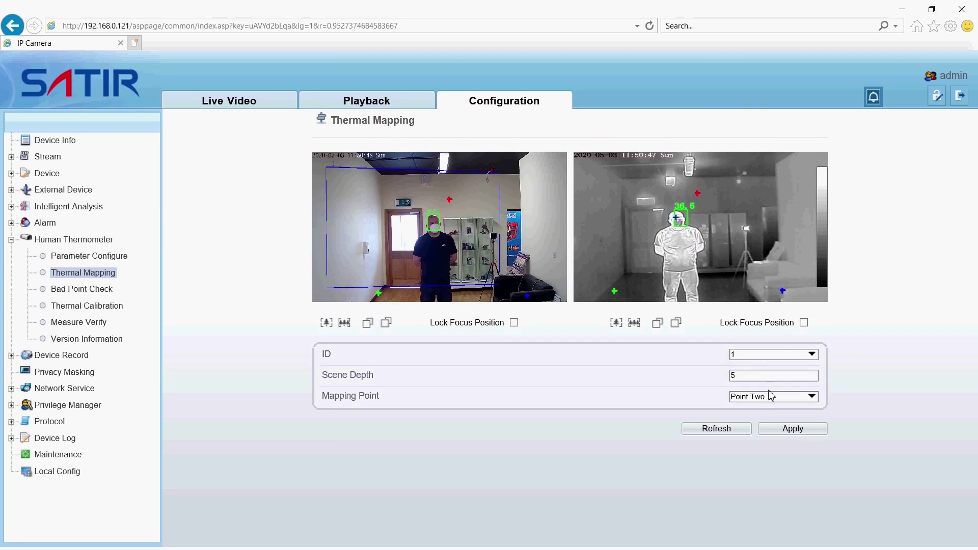
{"action": "left_click", "coordinate": [792, 430]}
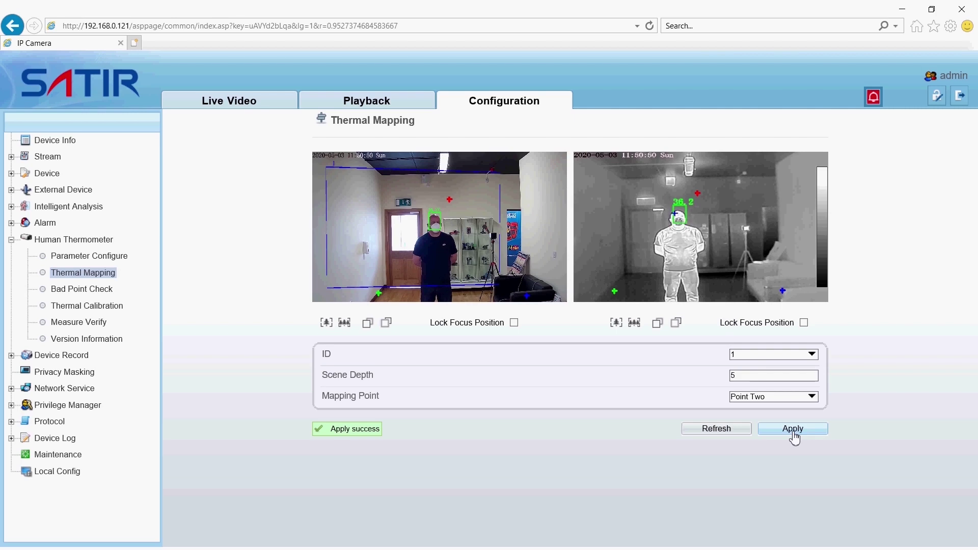
{"action": "left_click", "coordinate": [449, 206]}
{"action": "left_click", "coordinate": [699, 202]}
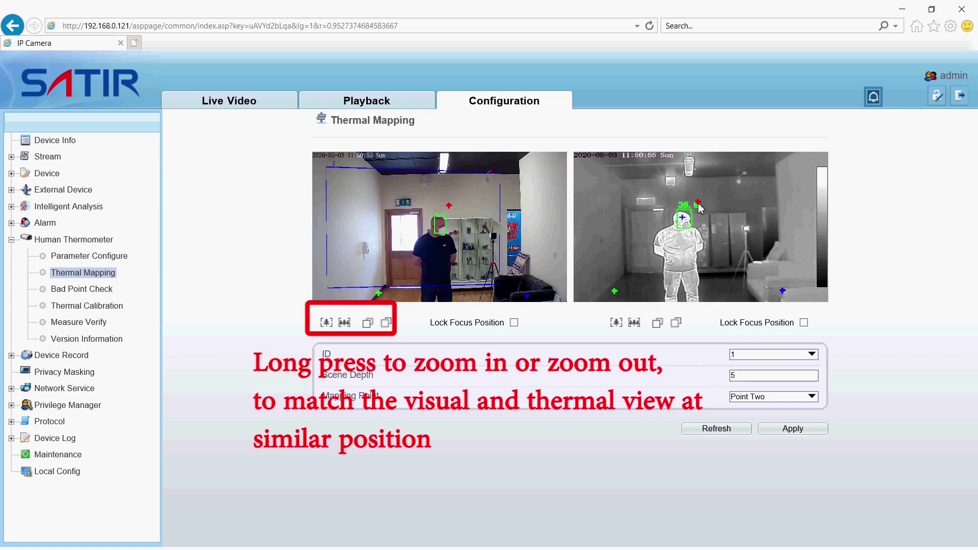
{"action": "left_click", "coordinate": [793, 430]}
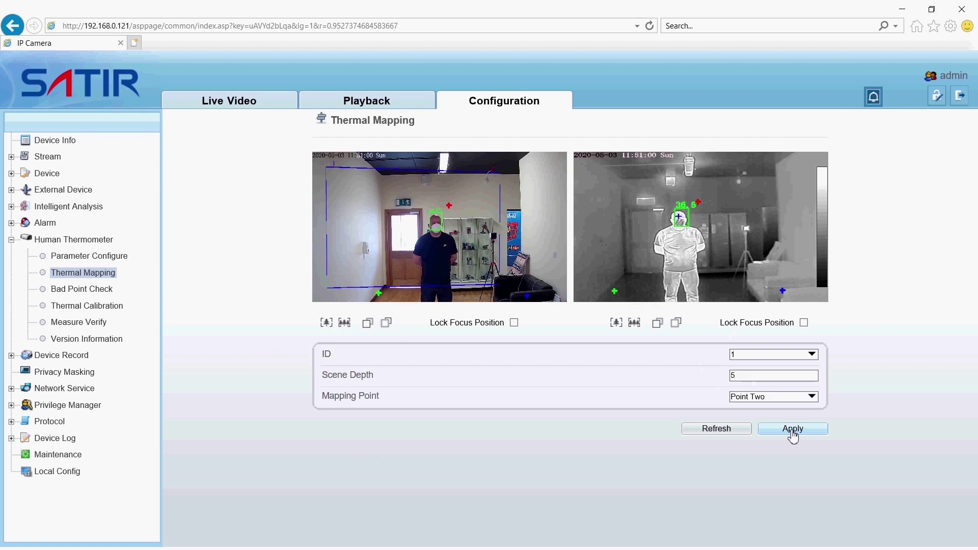
Readjust the red Point Two marker beside the person's head in both views and reapply the mapping.
{"action": "left_click", "coordinate": [792, 430]}
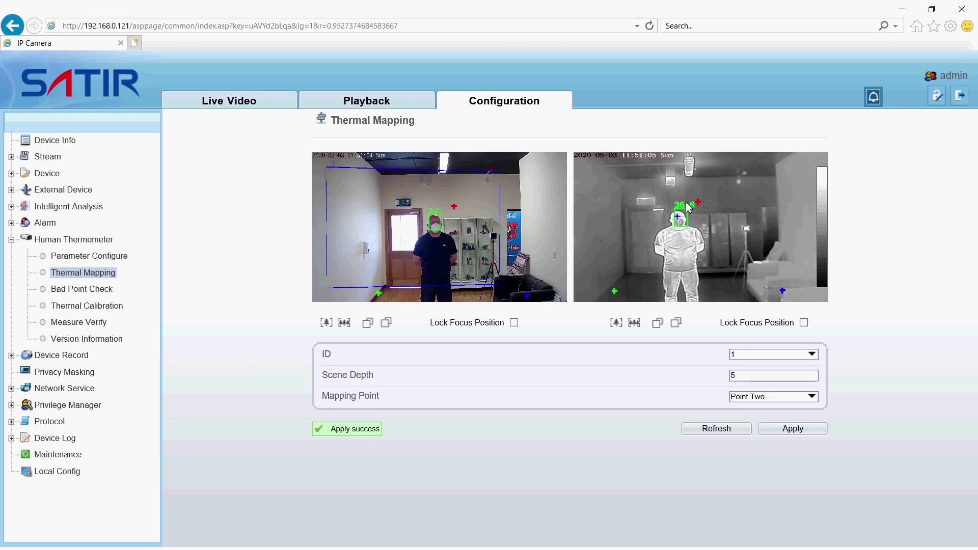
{"action": "left_click", "coordinate": [792, 431]}
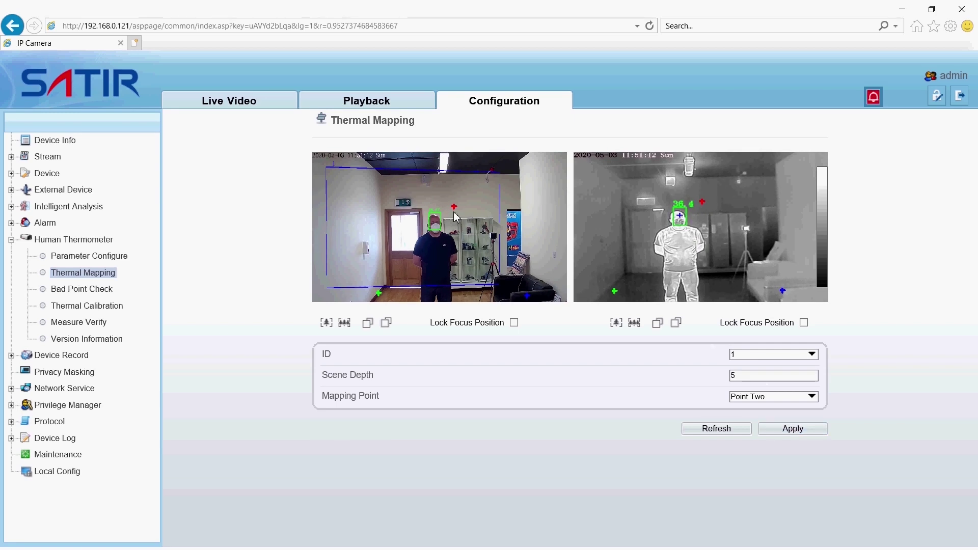
{"action": "left_click", "coordinate": [801, 429]}
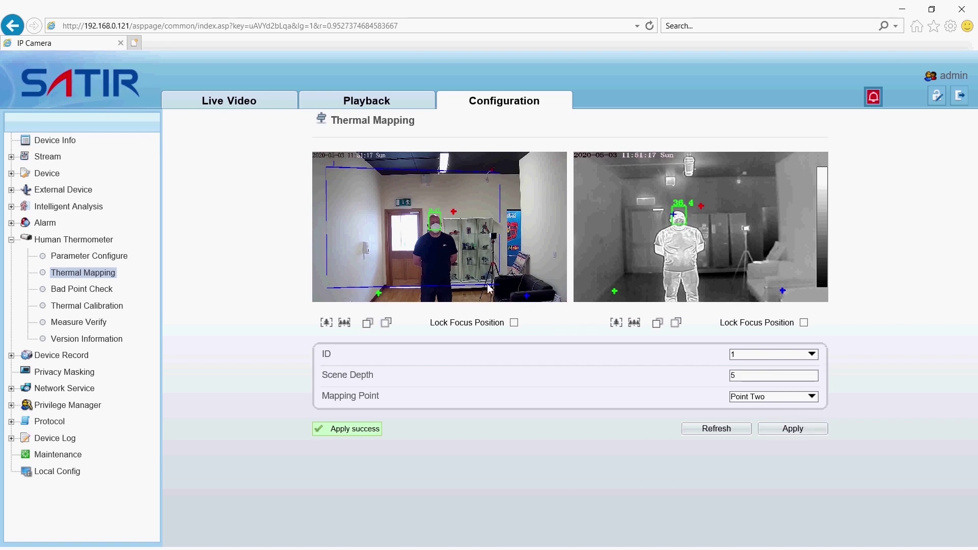
{"action": "left_click", "coordinate": [451, 206]}
{"action": "left_click", "coordinate": [698, 199]}
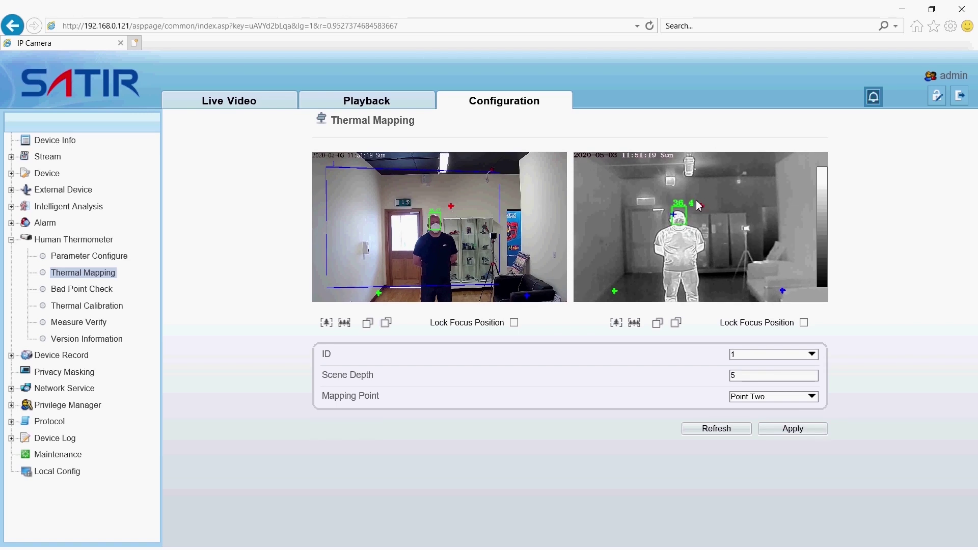
{"action": "left_click", "coordinate": [794, 431]}
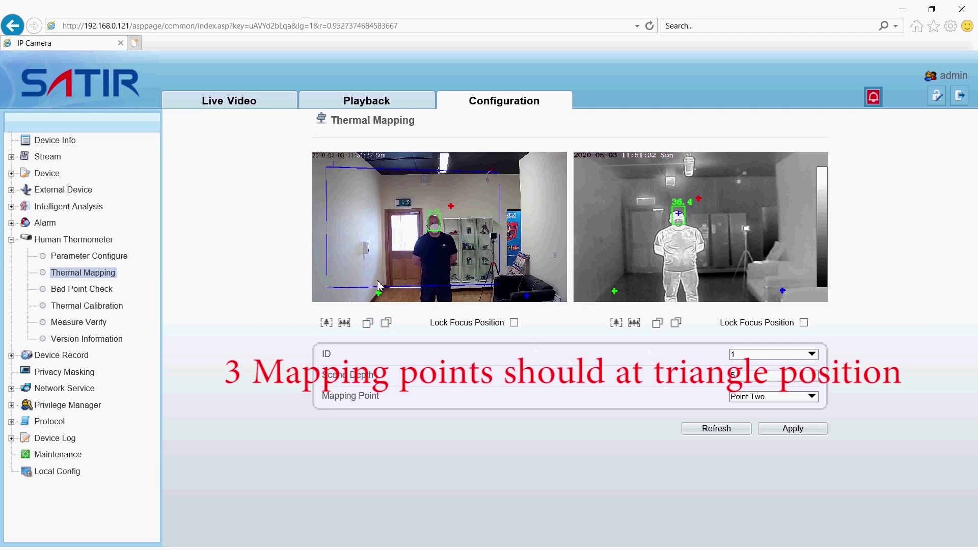
Shift Point Two slightly further away from the person's head in the thermal and visual views, and apply the mapping.
{"action": "left_click", "coordinate": [706, 197]}
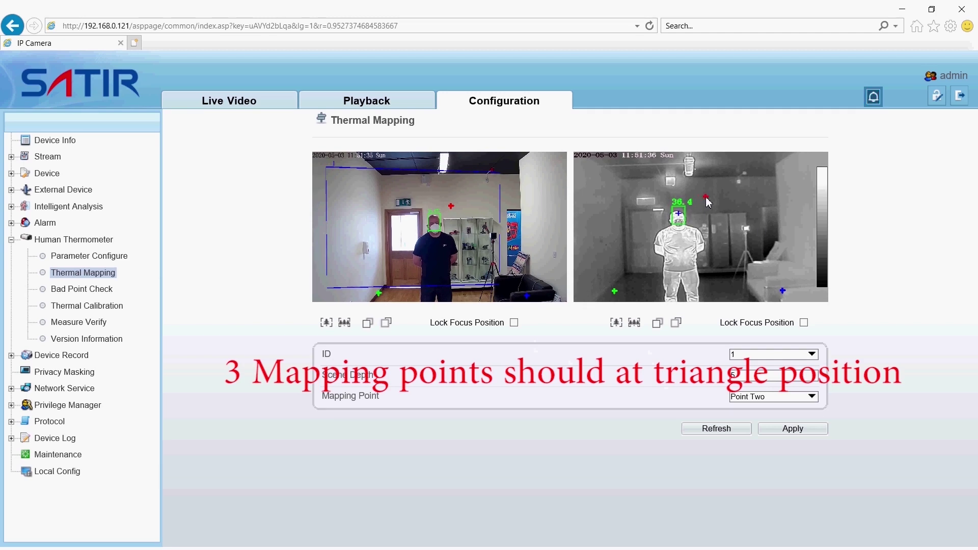
{"action": "left_click", "coordinate": [459, 206]}
{"action": "left_click", "coordinate": [811, 432]}
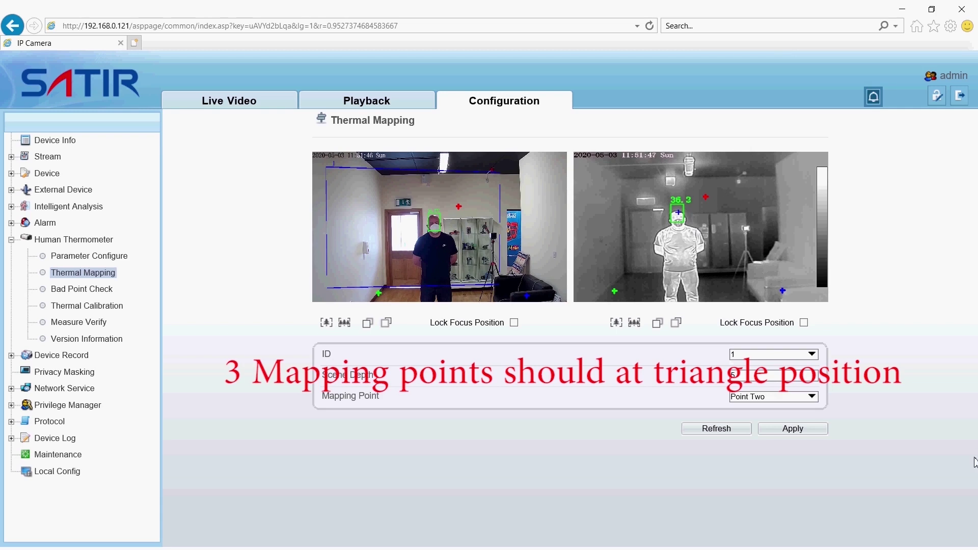
Fine-tune Point Two above and beside the person's head in the thermal and visual views, applying the mapping after each adjustment.
{"action": "left_click", "coordinate": [808, 401]}
{"action": "left_click", "coordinate": [764, 413]}
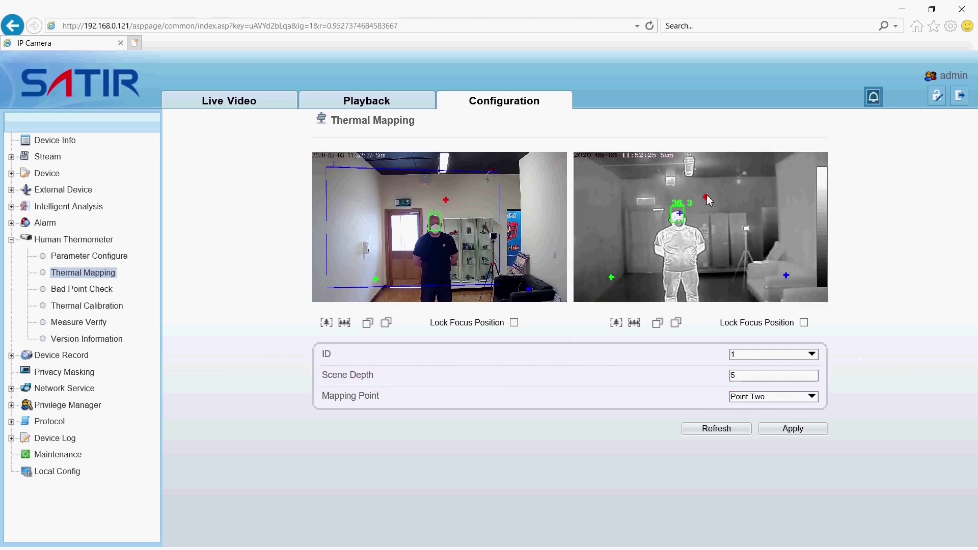
{"action": "left_click_drag", "start_coordinate": [709, 200], "coordinate": [702, 194]}
{"action": "left_click", "coordinate": [802, 434]}
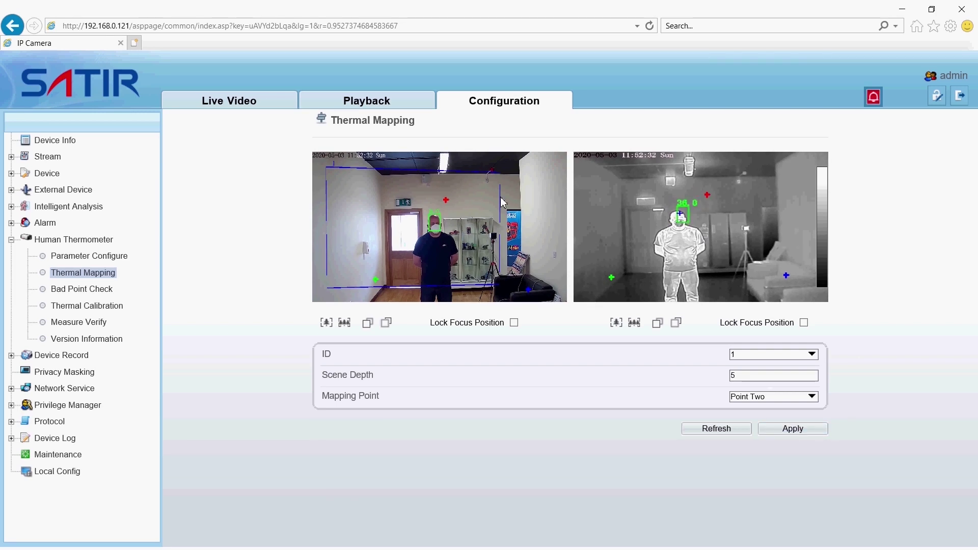
{"action": "left_click", "coordinate": [791, 433]}
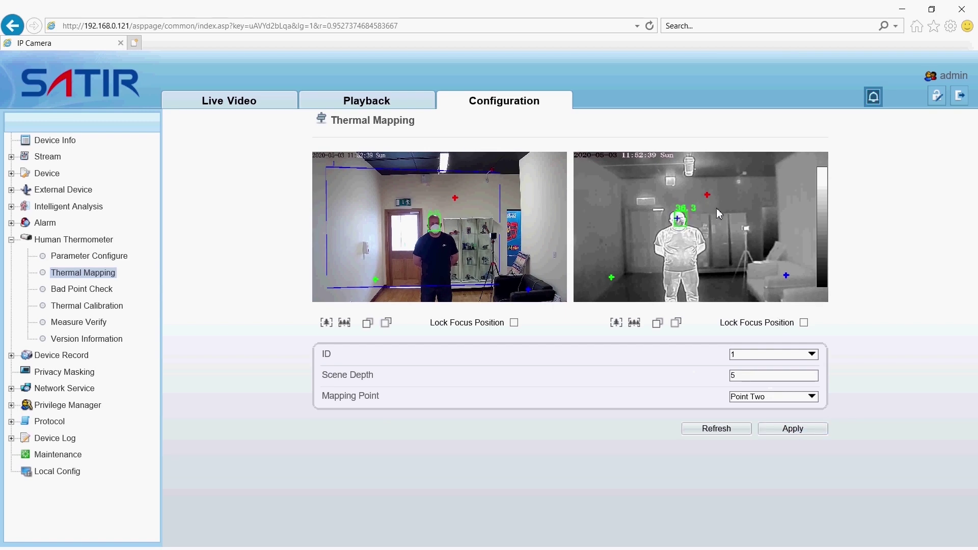
{"action": "left_click", "coordinate": [810, 433]}
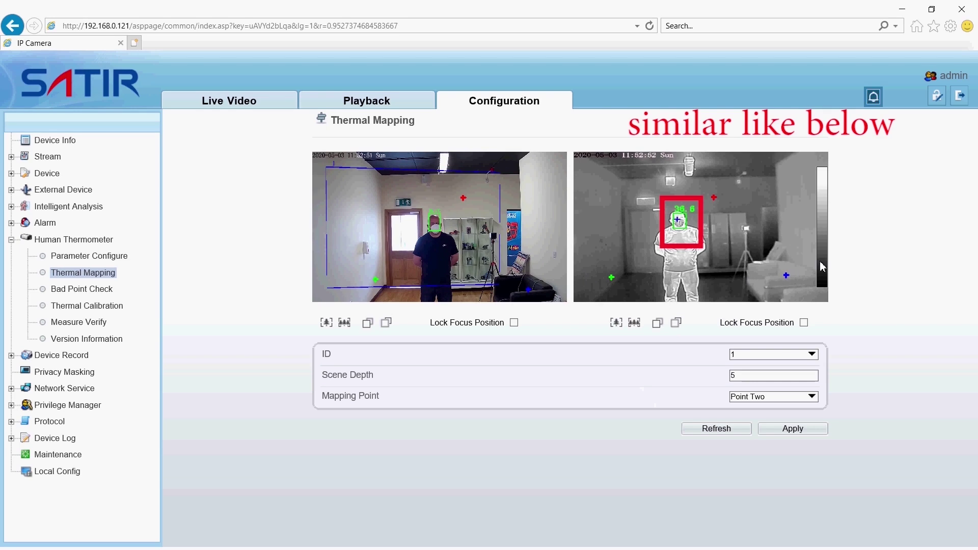
In Thermal Calibration, enable calibration and area info display, draw a reference square around the blackbody on the tripod, and apply.
{"action": "left_click", "coordinate": [82, 307]}
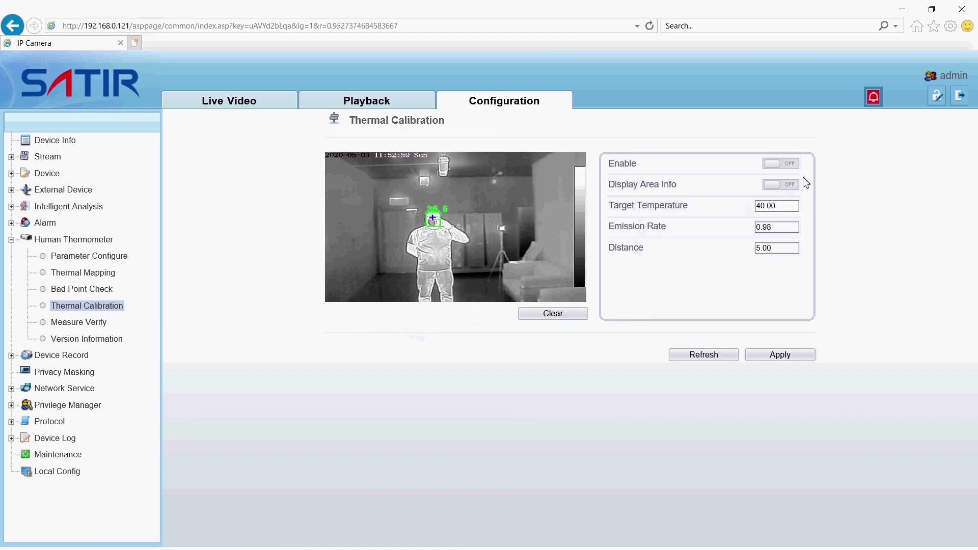
{"action": "left_click", "coordinate": [784, 164]}
{"action": "left_click", "coordinate": [786, 184]}
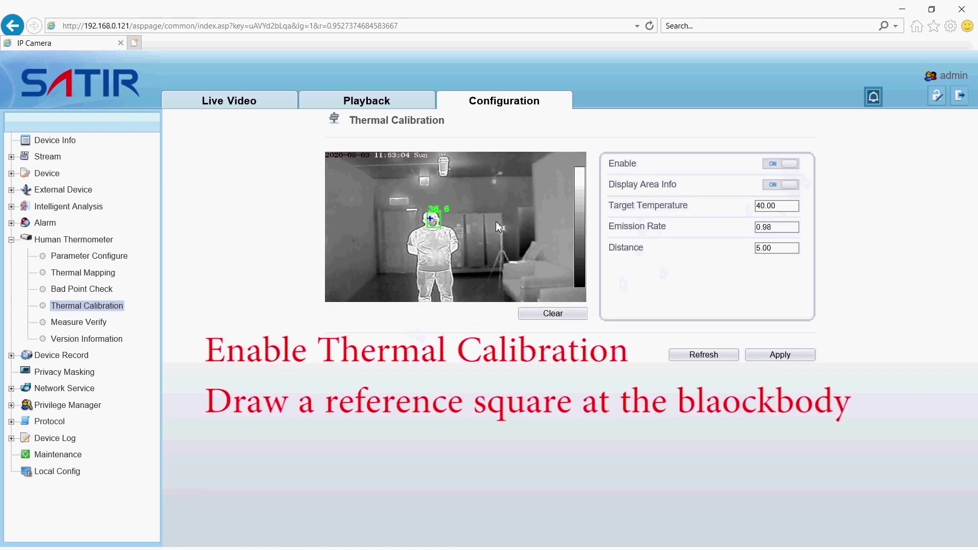
{"action": "left_click_drag", "start_coordinate": [496, 221], "coordinate": [511, 232]}
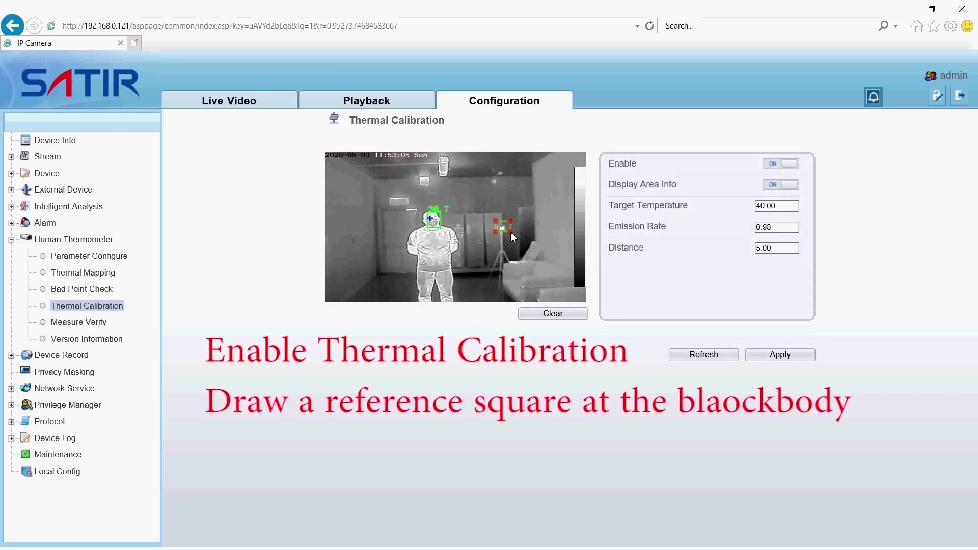
{"action": "left_click", "coordinate": [780, 354]}
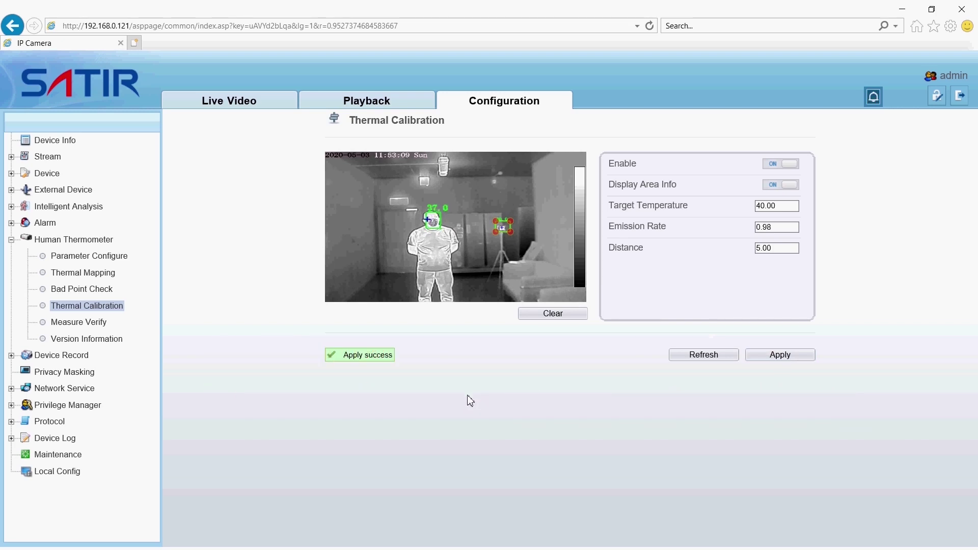
{"action": "left_click", "coordinate": [795, 357]}
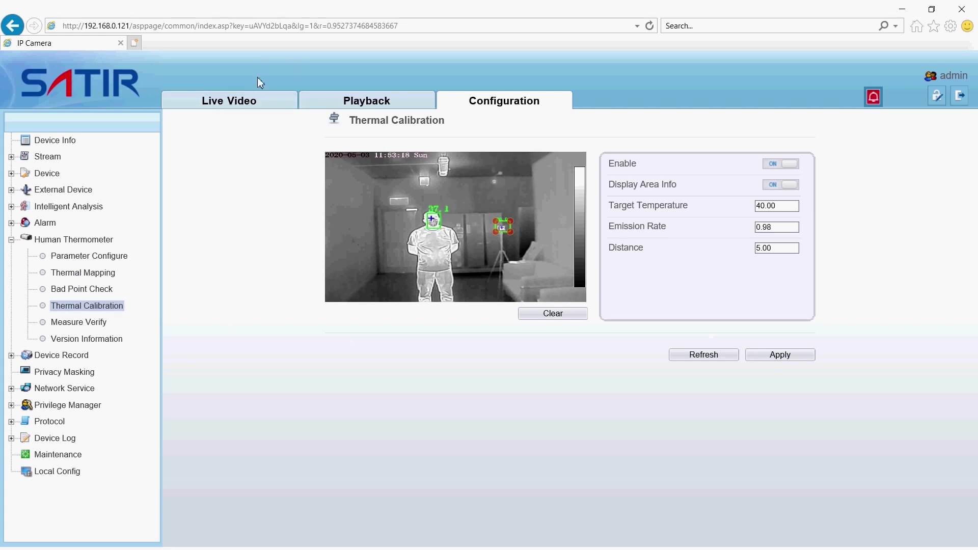
Check the live video on channel 1, and switch the view to channel 2.
{"action": "left_click", "coordinate": [241, 101]}
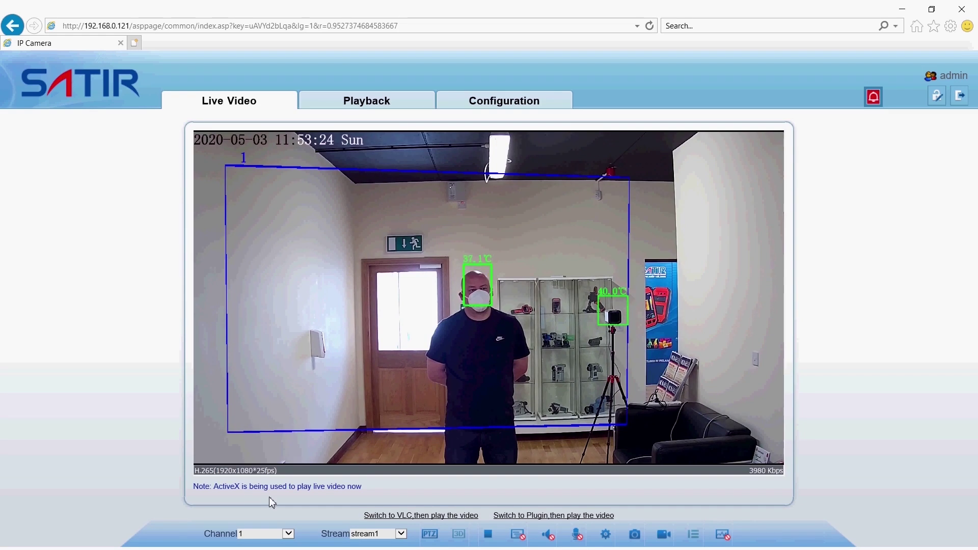
{"action": "left_click", "coordinate": [289, 533]}
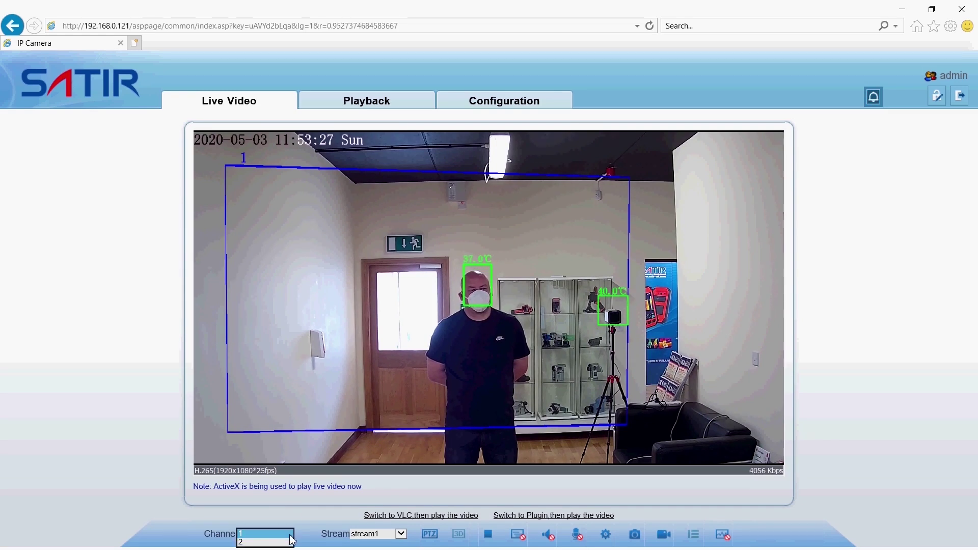
{"action": "left_click", "coordinate": [260, 543]}
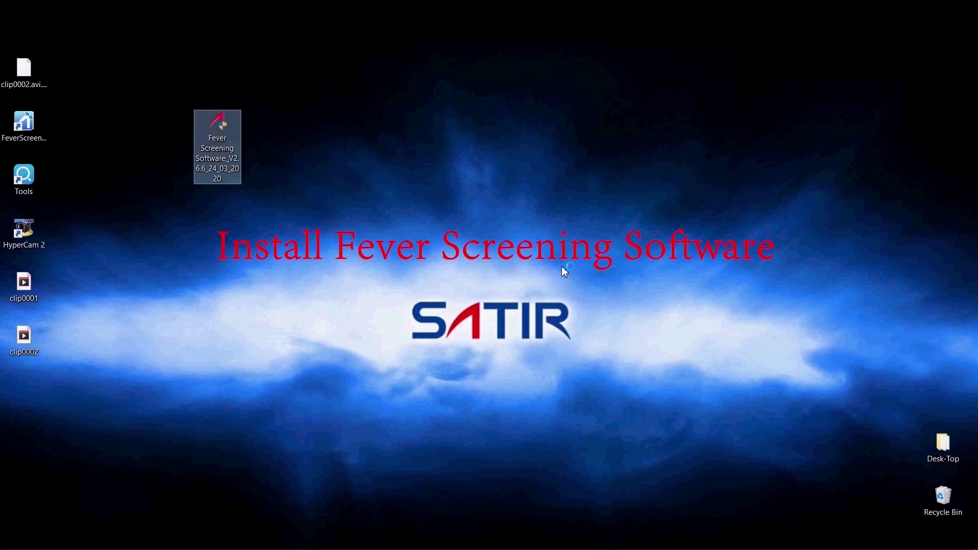
Install Fever Screening Software V2.6.6 with the terms of service accepted, then launch it and log in with the prefilled credentials.
{"action": "left_click", "coordinate": [449, 367]}
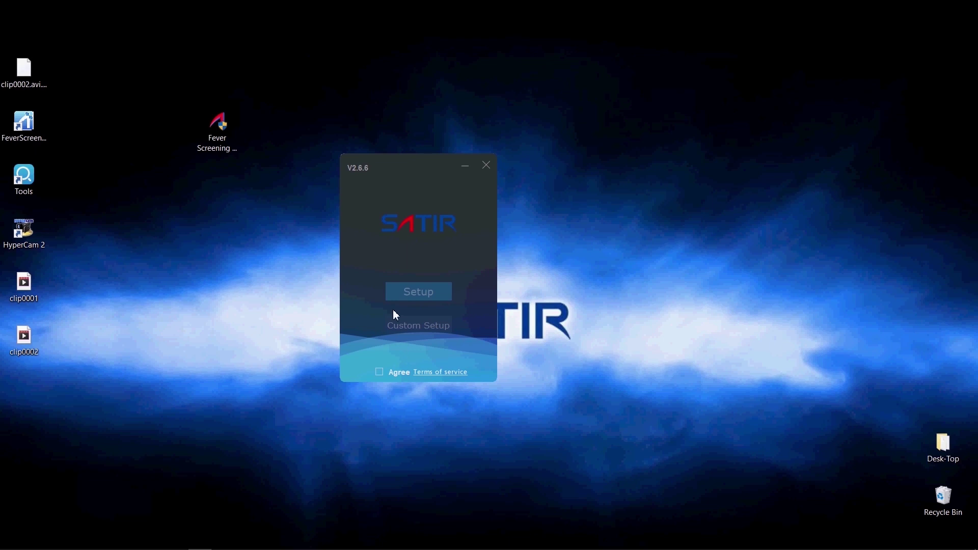
{"action": "left_click", "coordinate": [379, 371]}
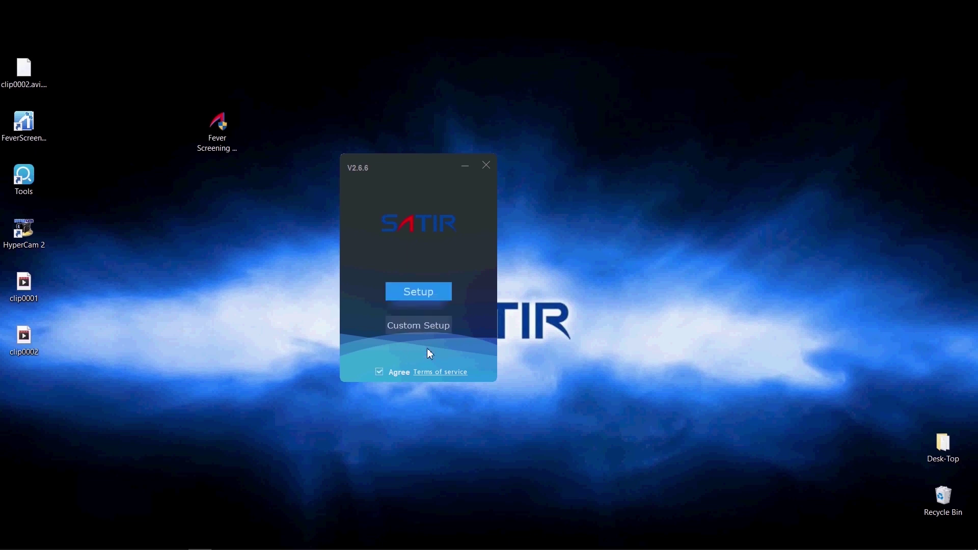
{"action": "left_click", "coordinate": [429, 293]}
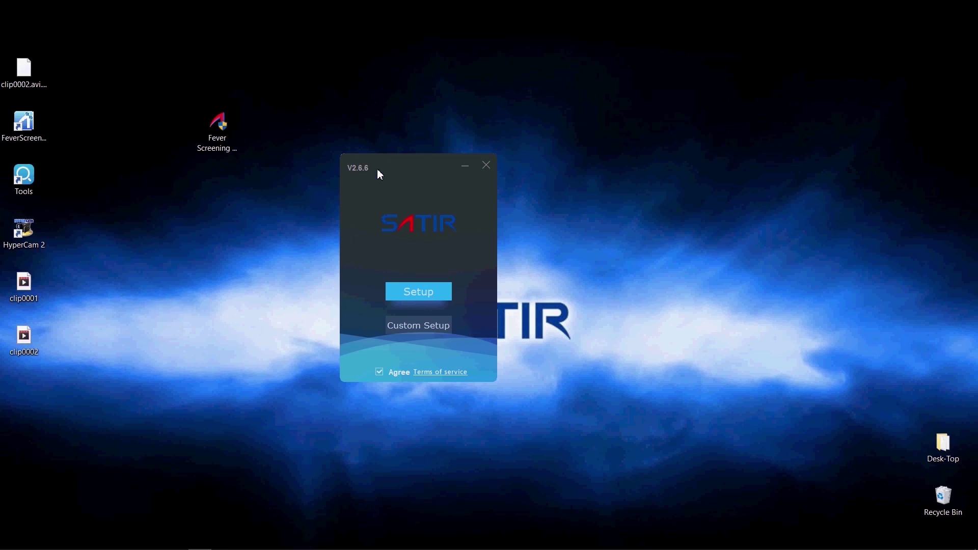
{"action": "left_click", "coordinate": [437, 294]}
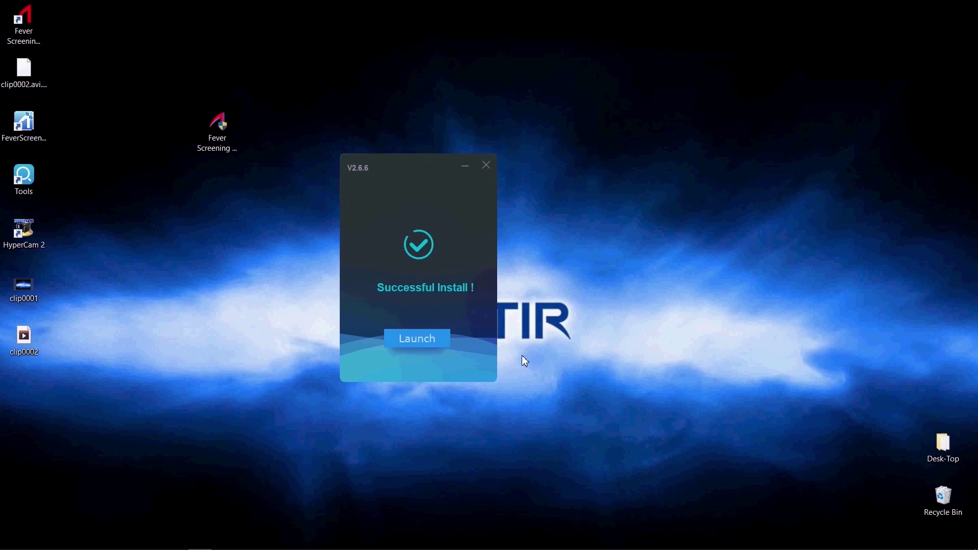
{"action": "left_click", "coordinate": [429, 345]}
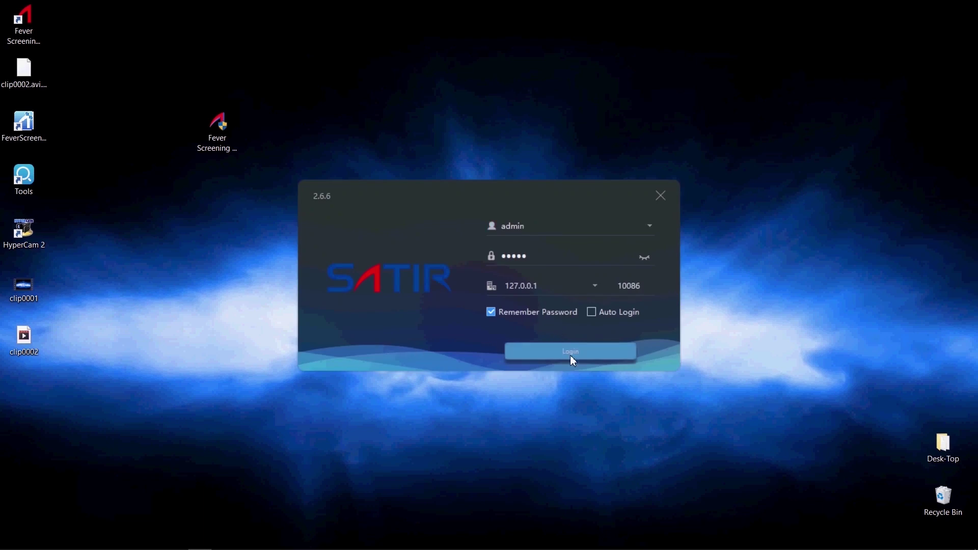
{"action": "left_click", "coordinate": [570, 355]}
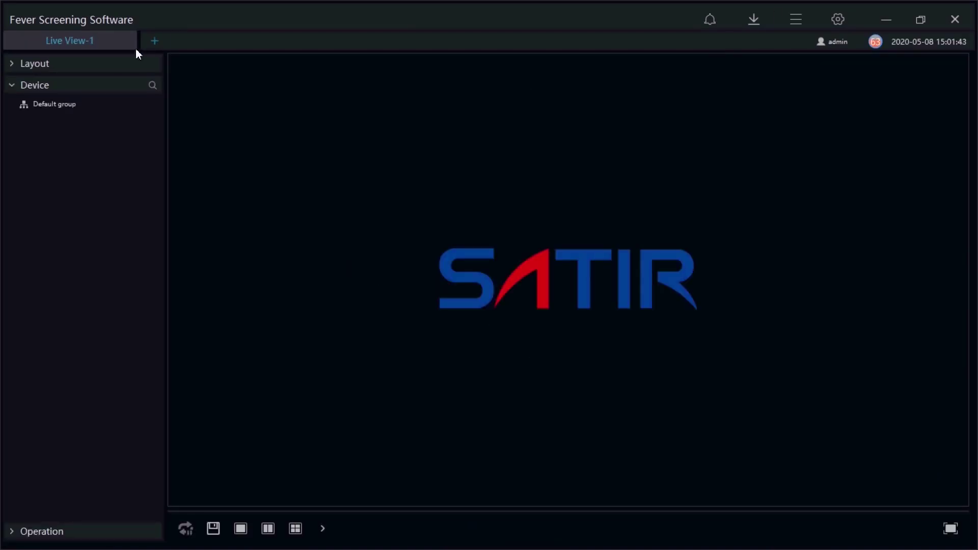
Auto-search the network for devices and add the CK350-F fever detector to the device list.
{"action": "left_click", "coordinate": [153, 41]}
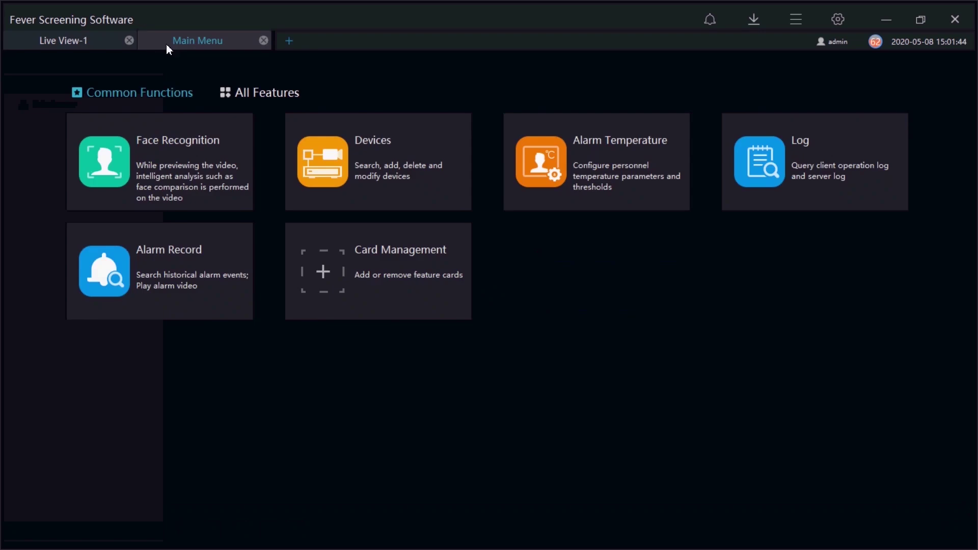
{"action": "left_click", "coordinate": [382, 179]}
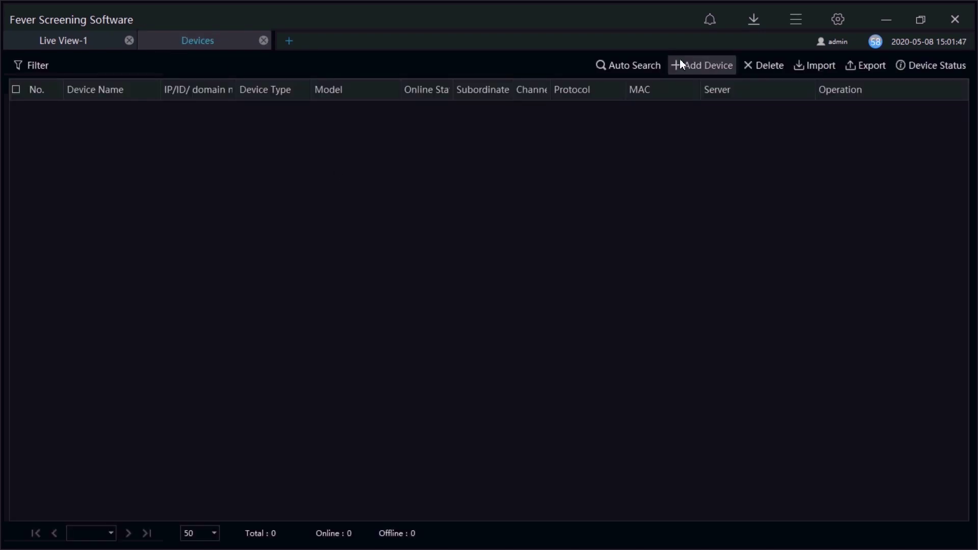
{"action": "left_click", "coordinate": [648, 66]}
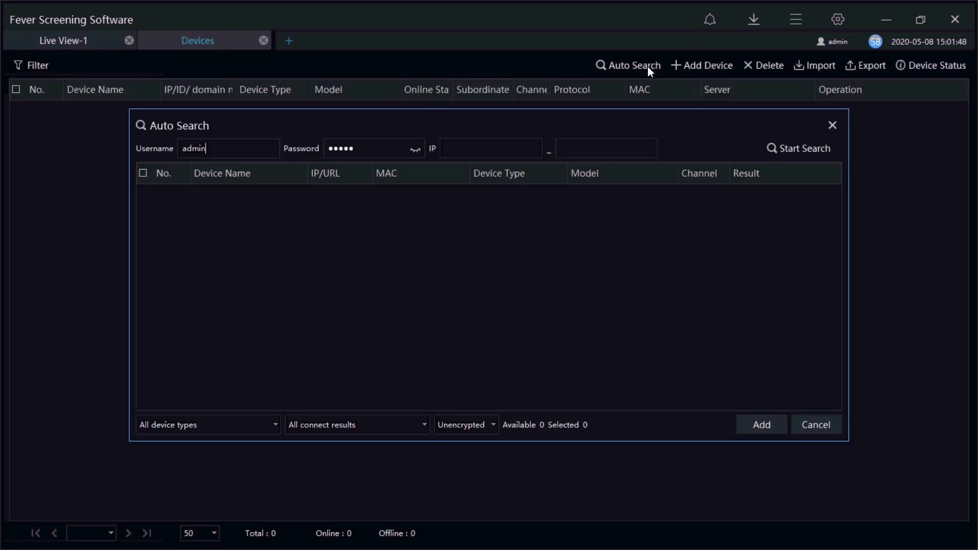
{"action": "left_click", "coordinate": [806, 149]}
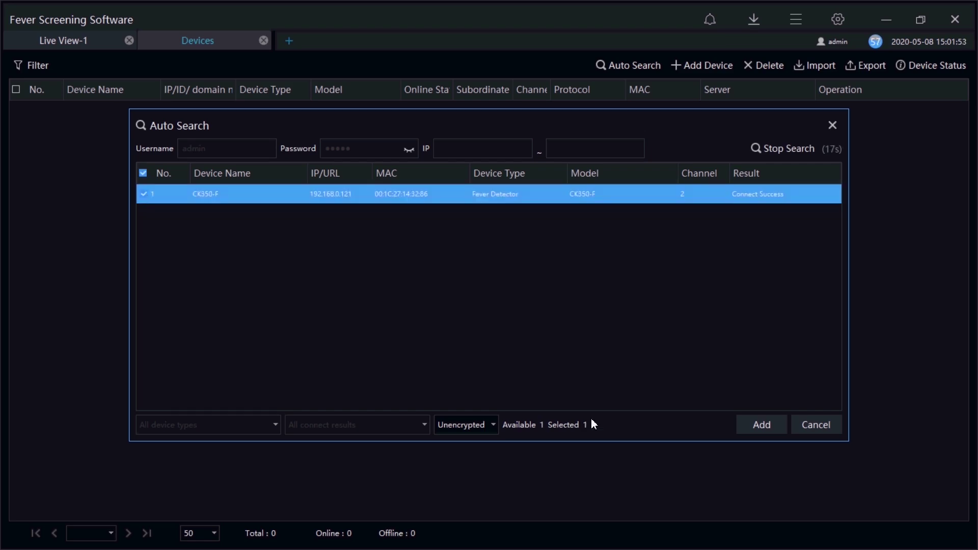
{"action": "left_click", "coordinate": [751, 424]}
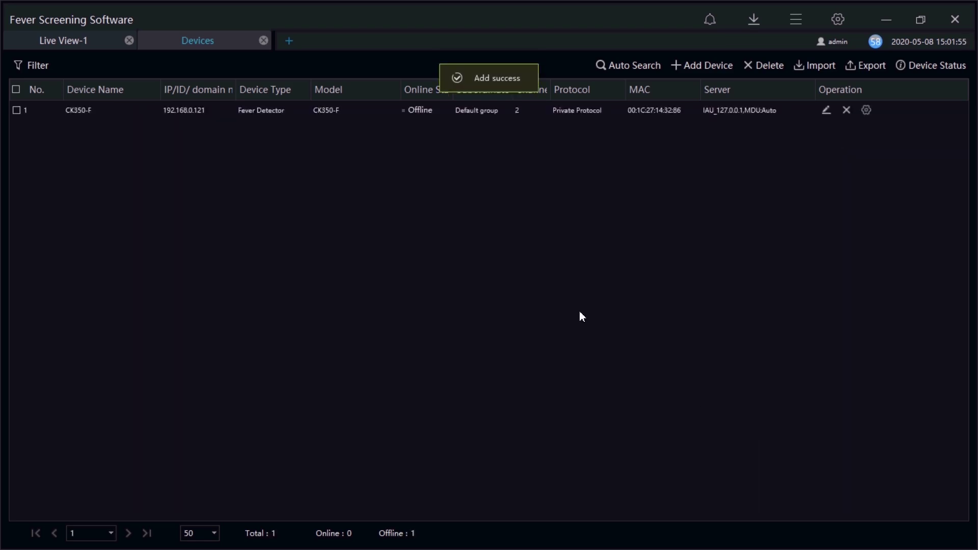
Open Face Recognition, play the CK350-F_CH1 live feed, and view it in full screen before returning to the normal window.
{"action": "left_click", "coordinate": [288, 43]}
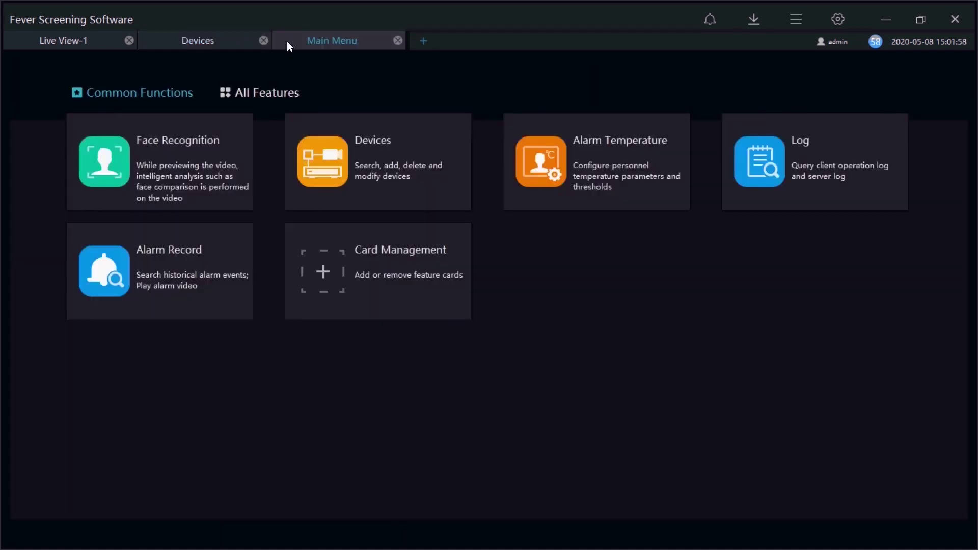
{"action": "left_click", "coordinate": [197, 166]}
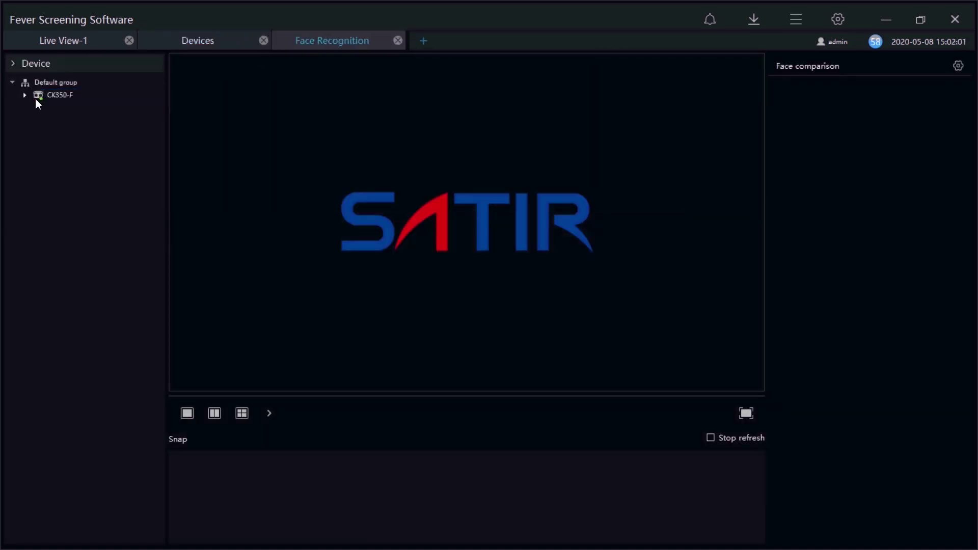
{"action": "left_click", "coordinate": [25, 95]}
{"action": "double_click", "coordinate": [59, 105]}
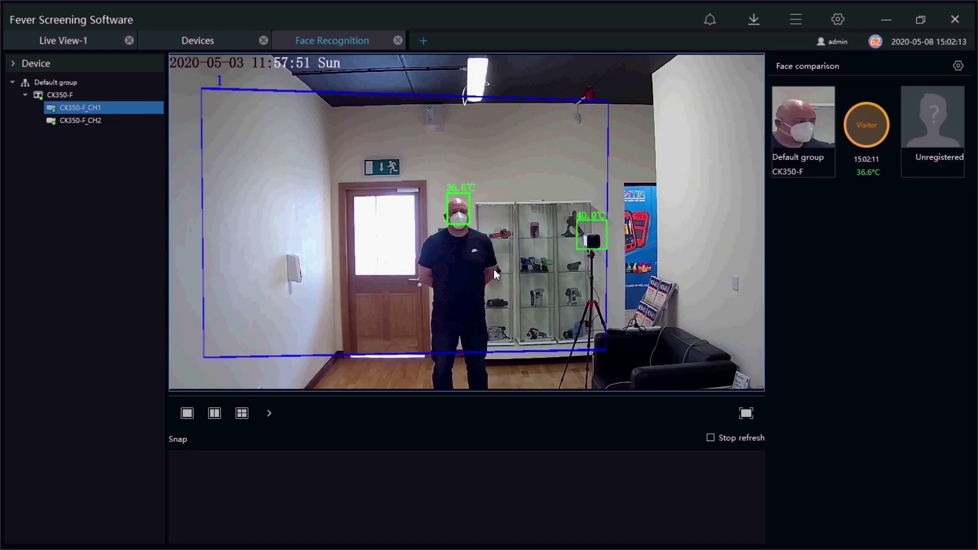
{"action": "left_click", "coordinate": [745, 413]}
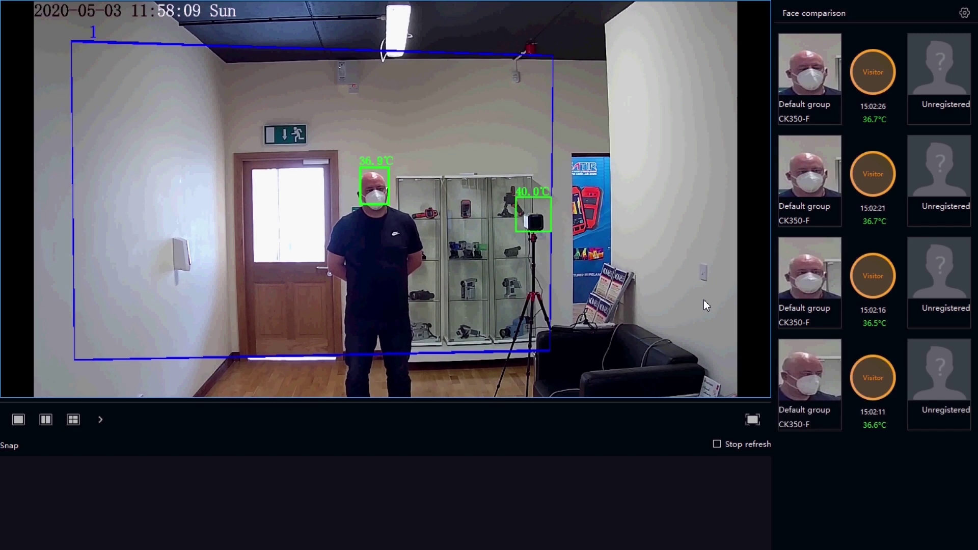
{"action": "left_click", "coordinate": [752, 420]}
Open Temperature Screening from all features, use a single-window layout for the CK350-F_CH1 live feed, and show it full screen.
{"action": "left_click", "coordinate": [413, 39]}
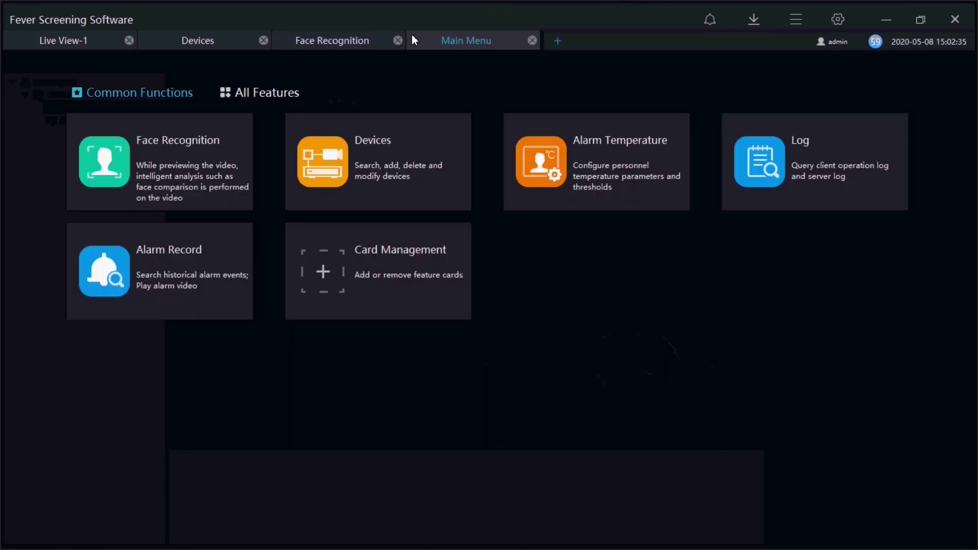
{"action": "left_click", "coordinate": [254, 94]}
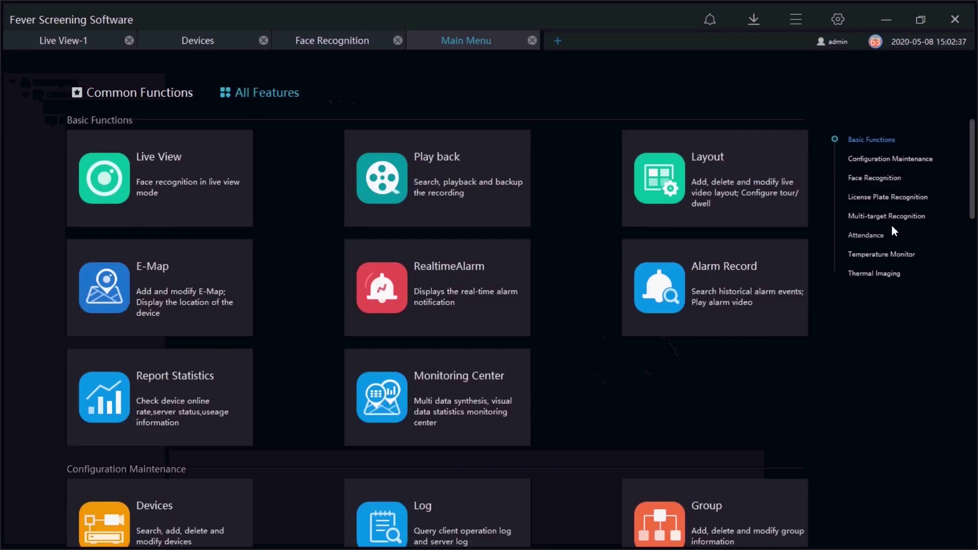
{"action": "left_click", "coordinate": [884, 252]}
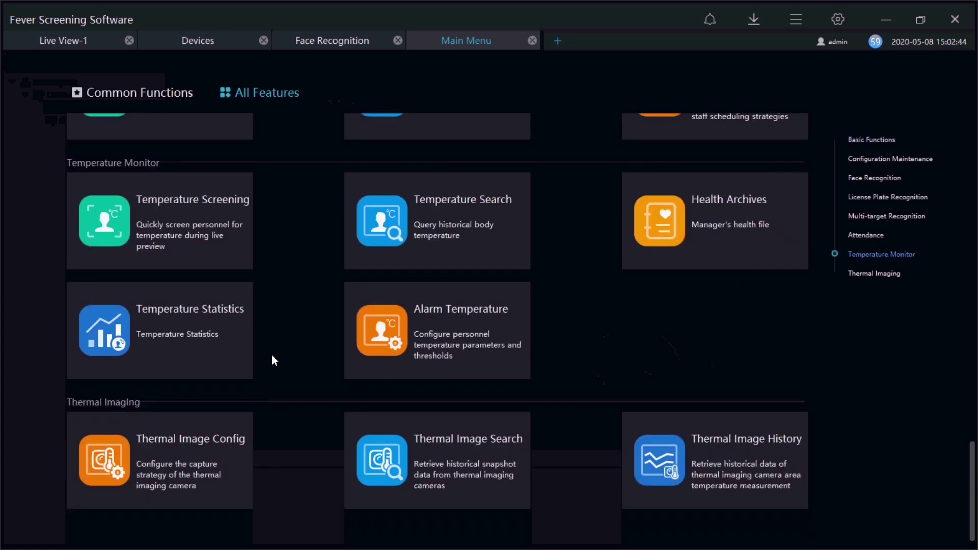
{"action": "left_click", "coordinate": [175, 224]}
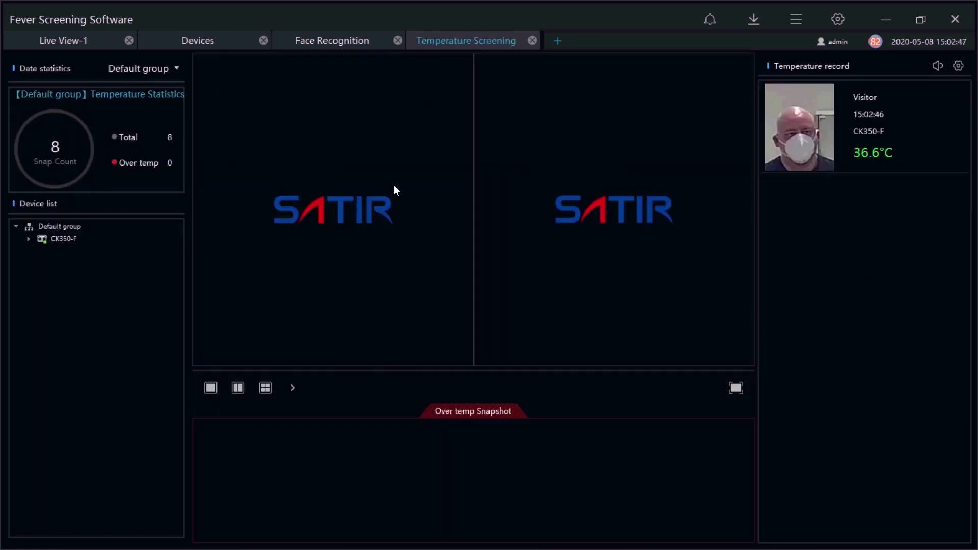
{"action": "left_click", "coordinate": [215, 392]}
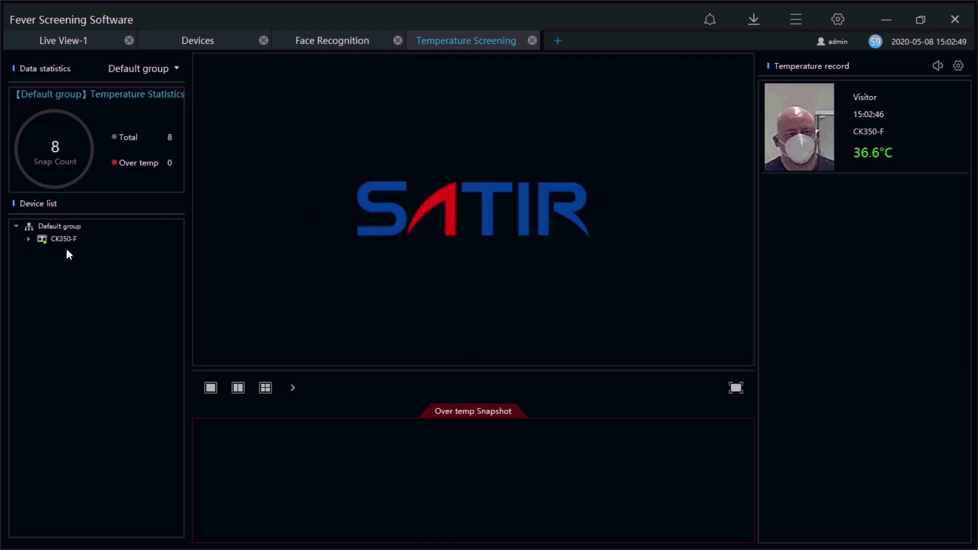
{"action": "left_click", "coordinate": [29, 239]}
{"action": "double_click", "coordinate": [52, 252]}
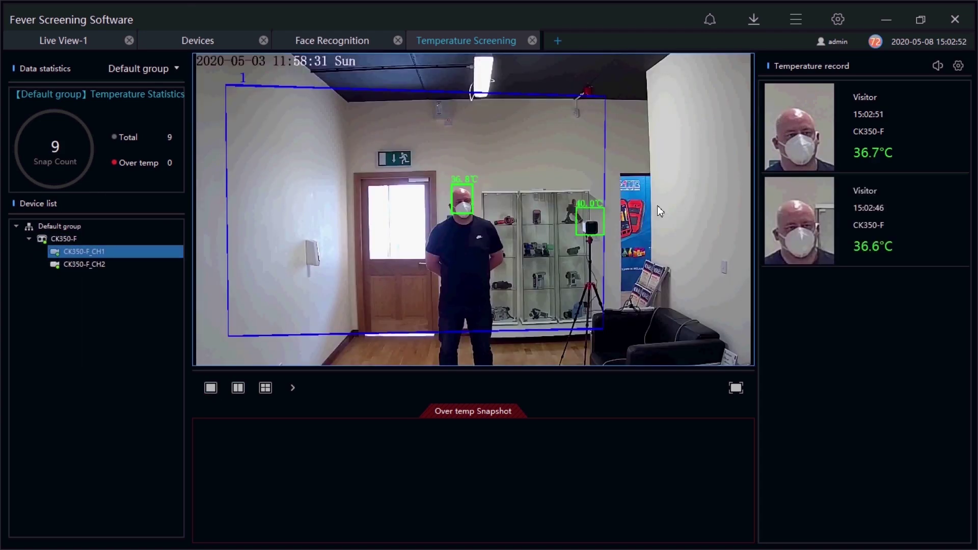
{"action": "left_click", "coordinate": [735, 390]}
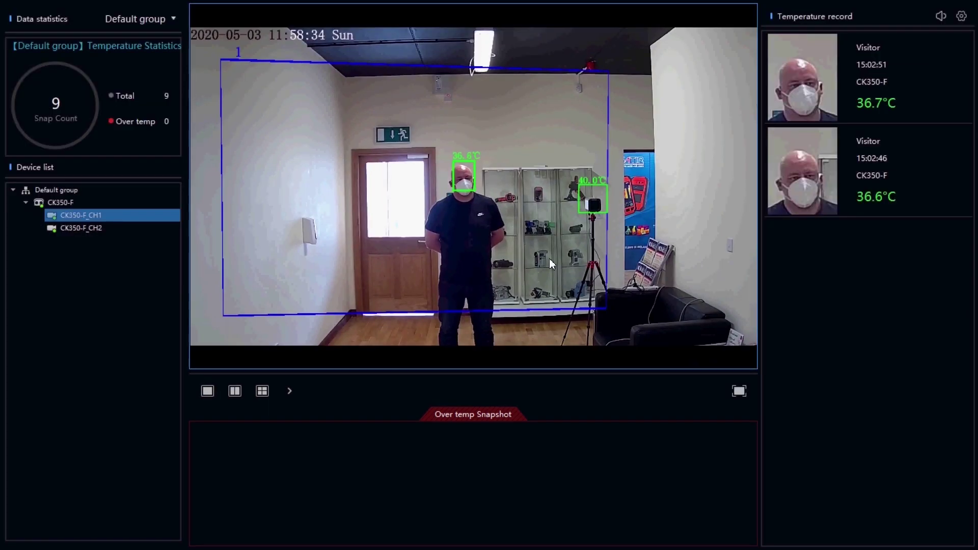